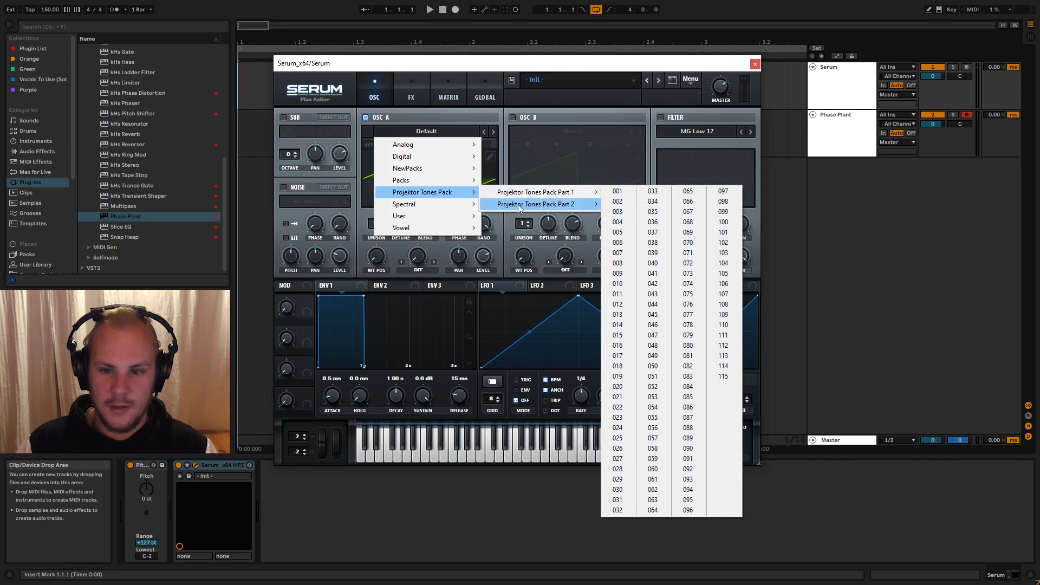
- Load wavetable 001 from Projektor Tones Pack Part 1 into oscillator A
{"action": "mouse_move", "coordinate": [523, 204]}
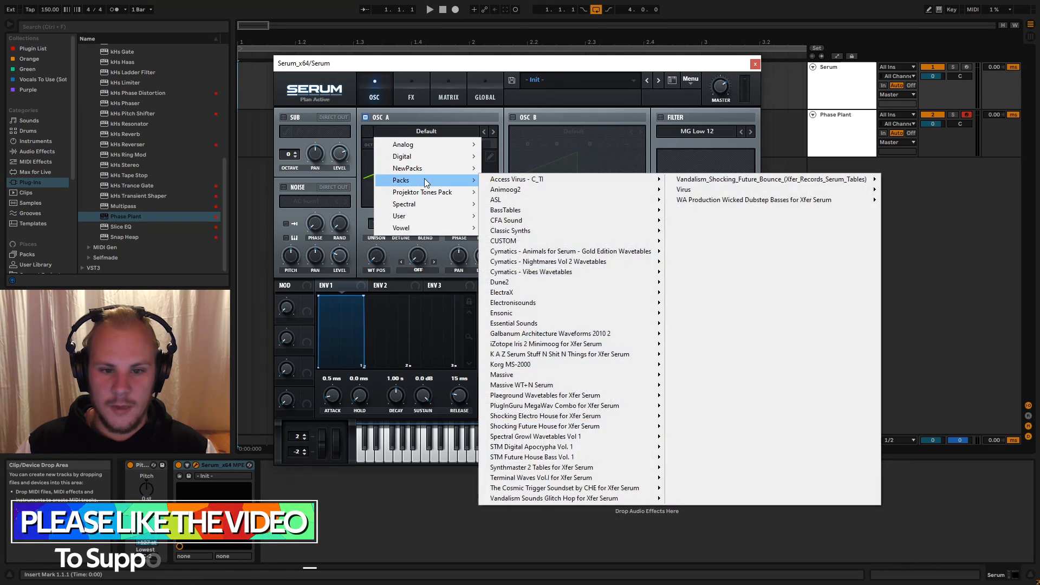
{"action": "mouse_move", "coordinate": [424, 180]}
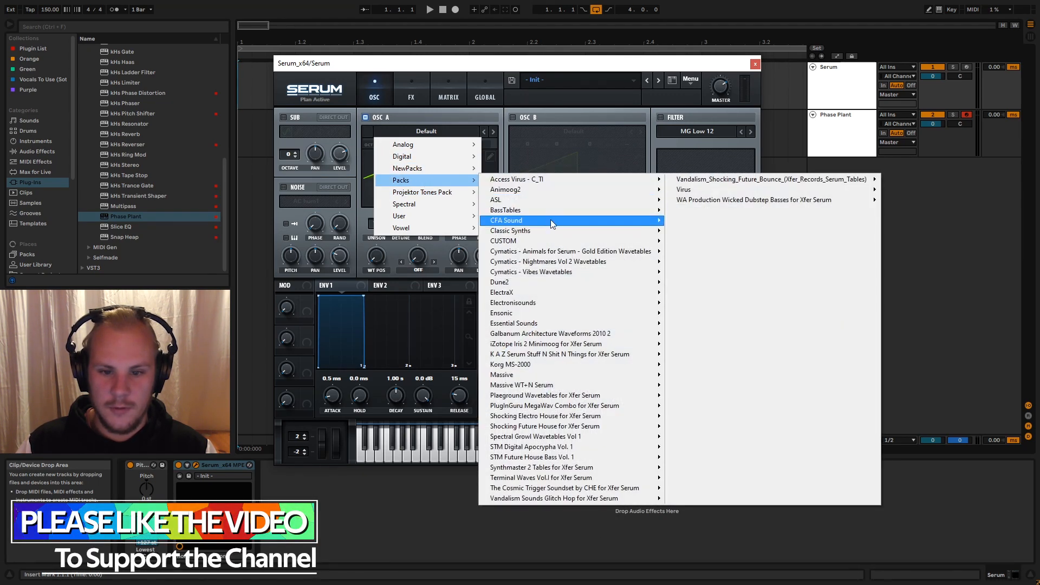
{"action": "mouse_move", "coordinate": [567, 239]}
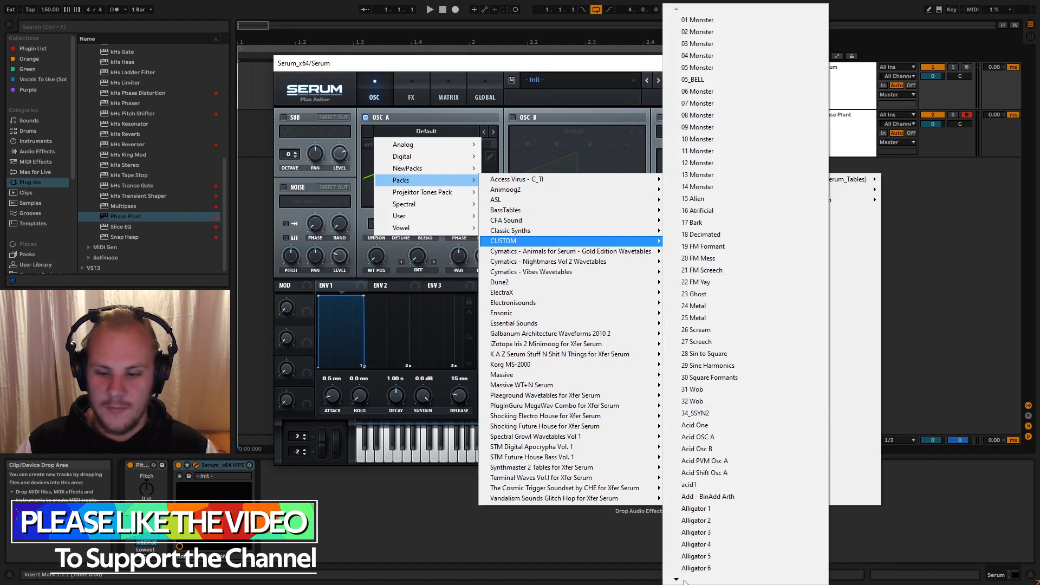
{"action": "mouse_move", "coordinate": [684, 581]}
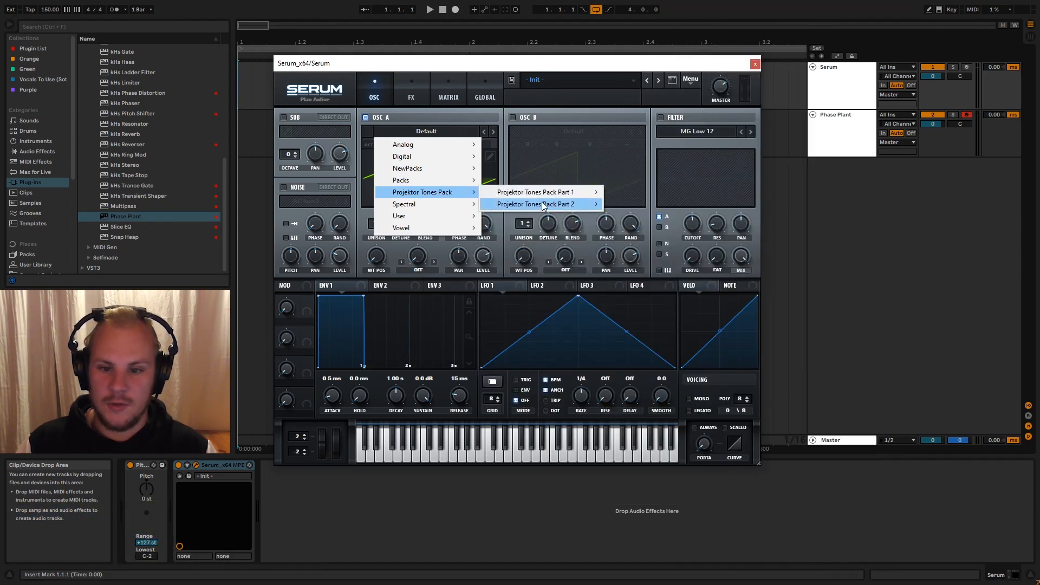
{"action": "mouse_move", "coordinate": [549, 190]}
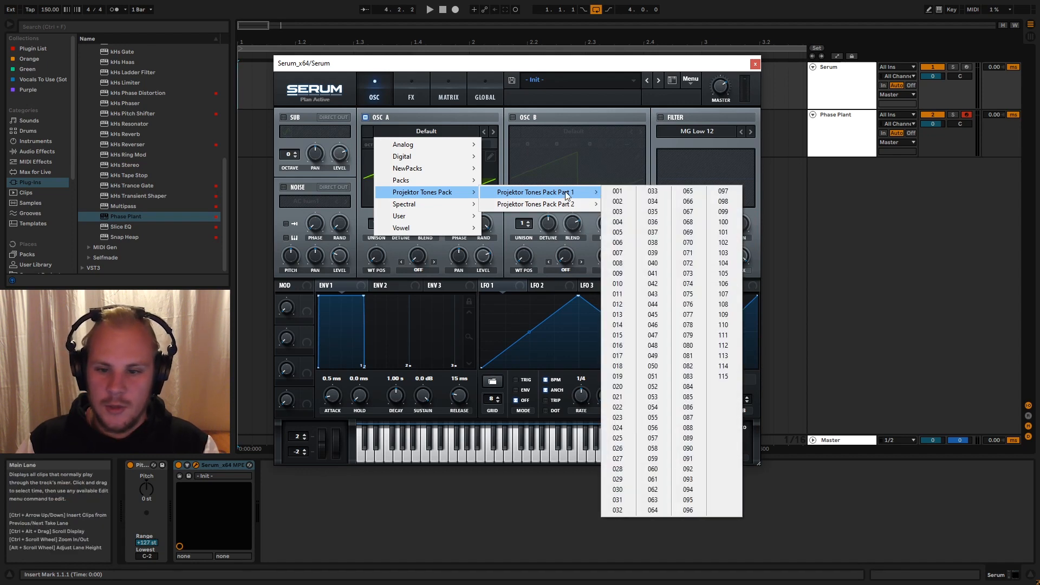
{"action": "left_click", "coordinate": [617, 191]}
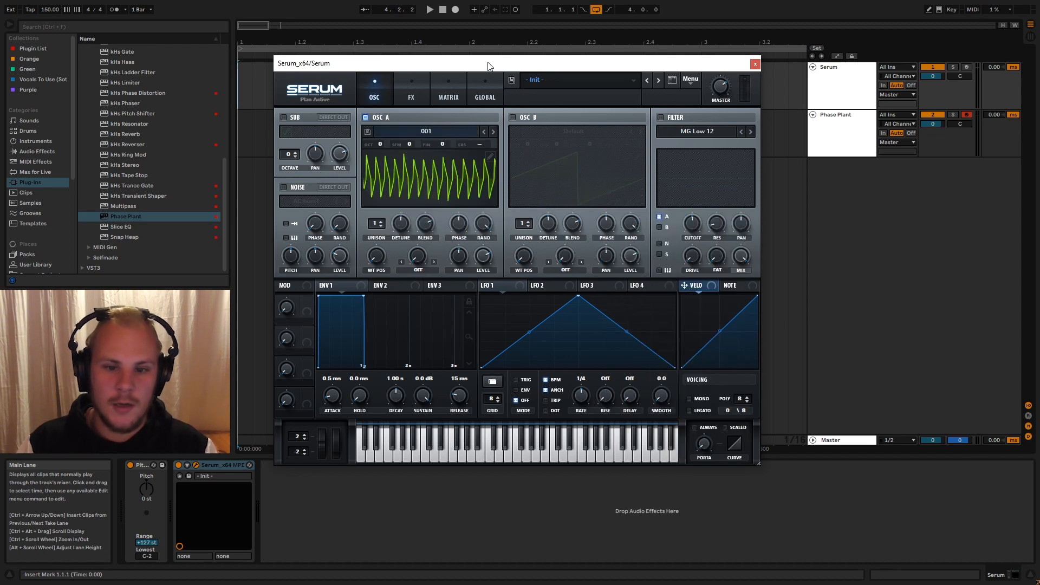
- Arm the Serum track for recording and enable the computer MIDI keyboard to play test notes
{"action": "left_click", "coordinate": [967, 67]}
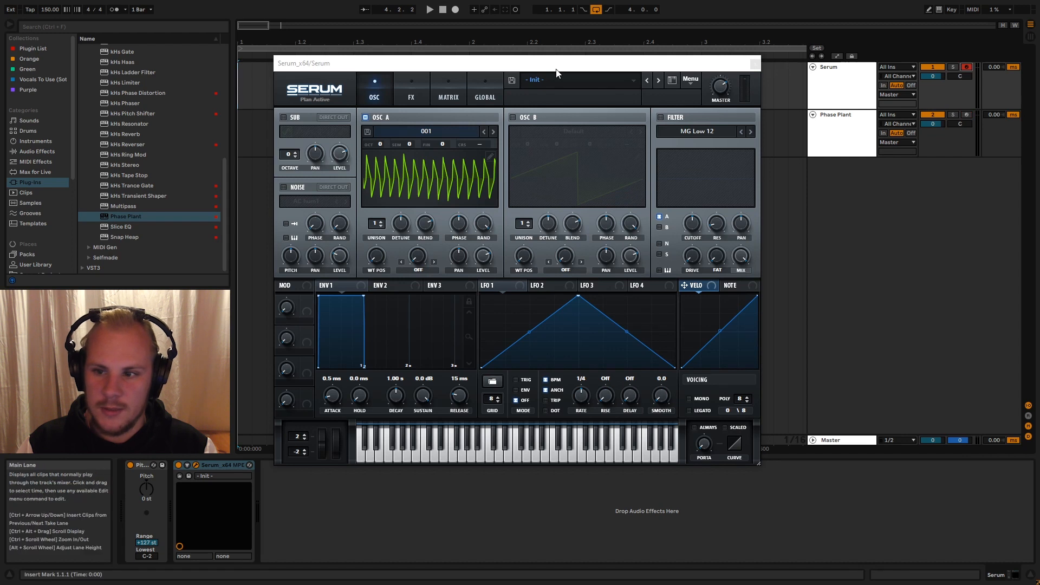
{"action": "left_click", "coordinate": [525, 69]}
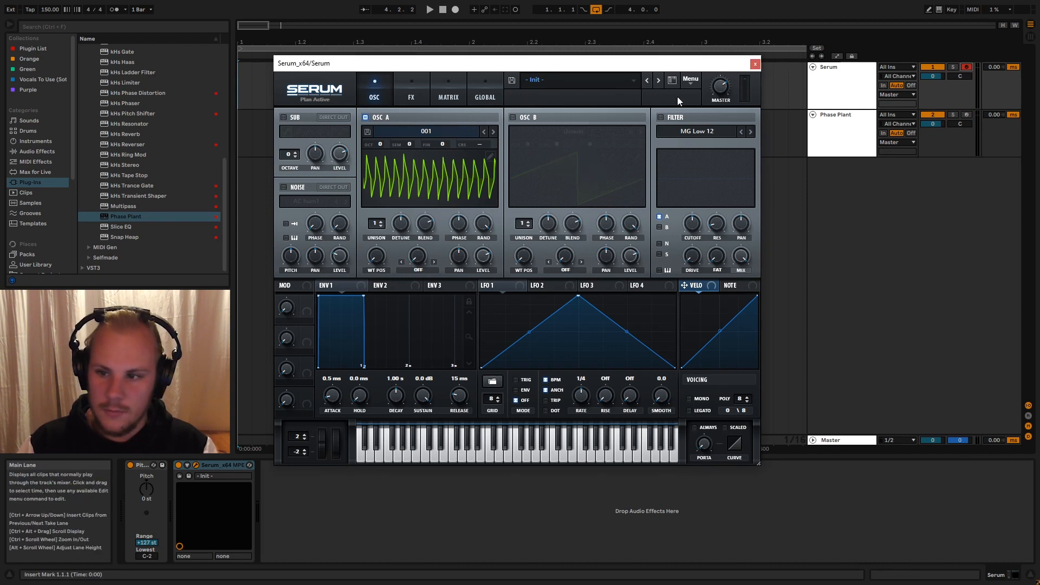
{"action": "key", "text": "m"}
{"action": "key", "text": "g"}
{"action": "key", "text": "z"}
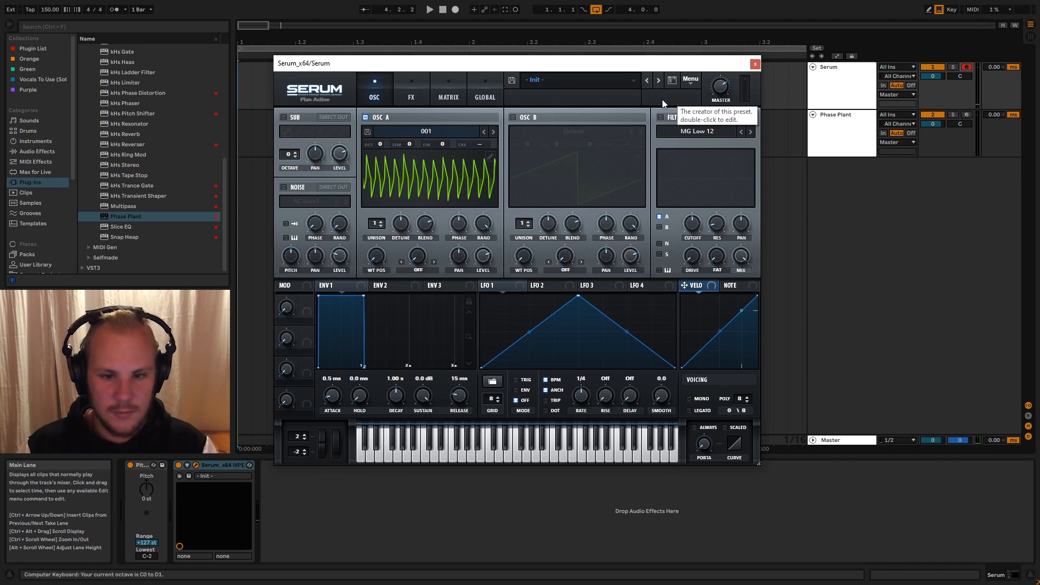
{"action": "key", "text": "g"}
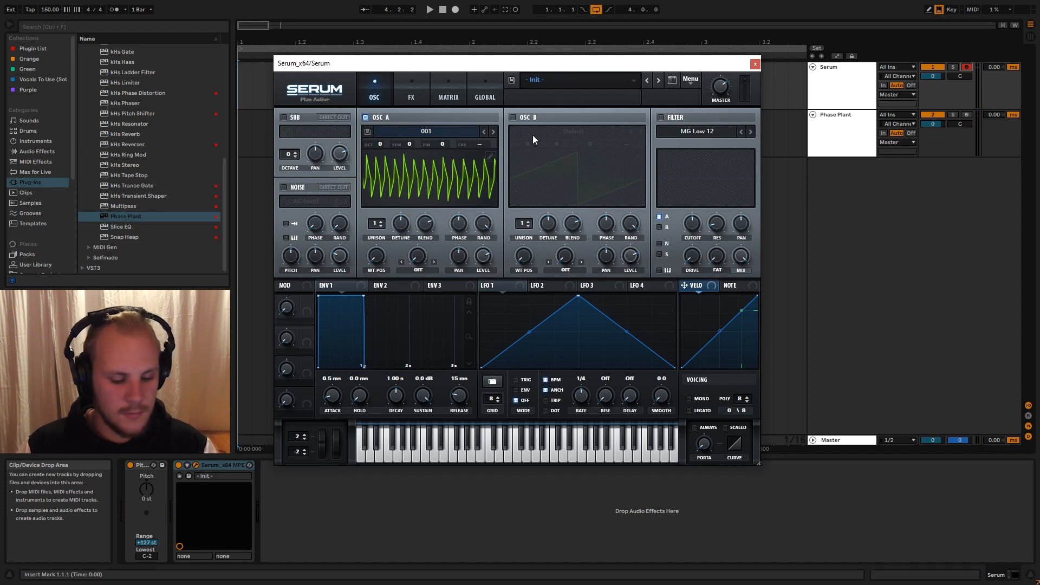
- Audition oscillator A's wavetables one by one from 002 up to 014
{"action": "left_click", "coordinate": [493, 131]}
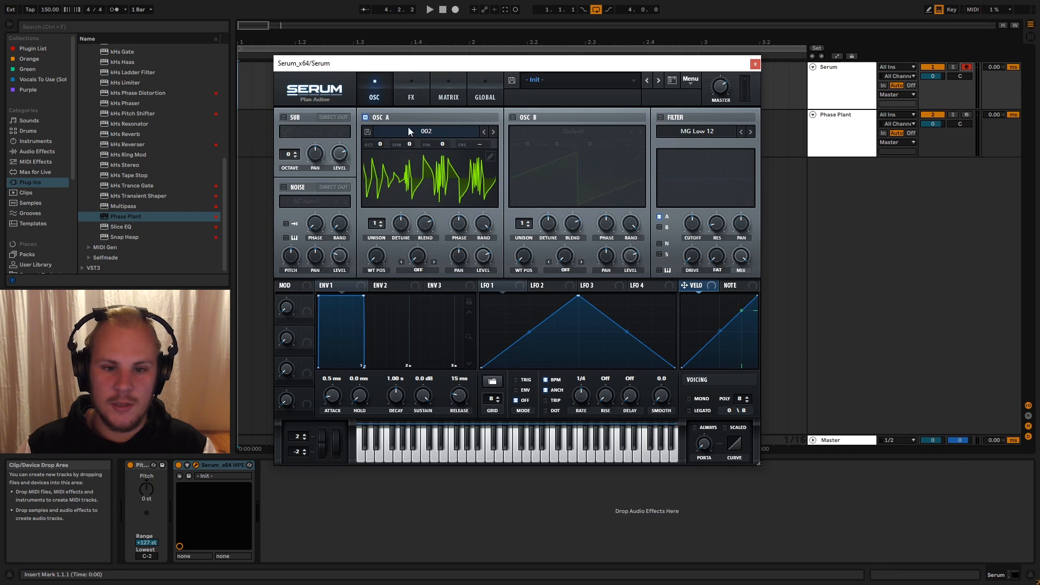
{"action": "left_click", "coordinate": [495, 131]}
{"action": "left_click", "coordinate": [494, 132]}
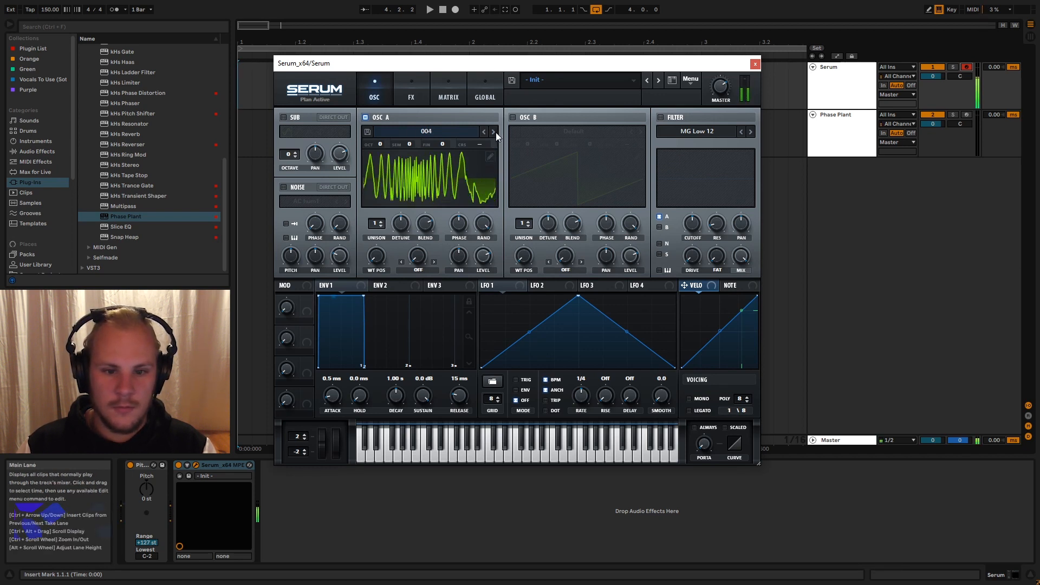
{"action": "left_click", "coordinate": [494, 131]}
{"action": "left_click", "coordinate": [494, 132]}
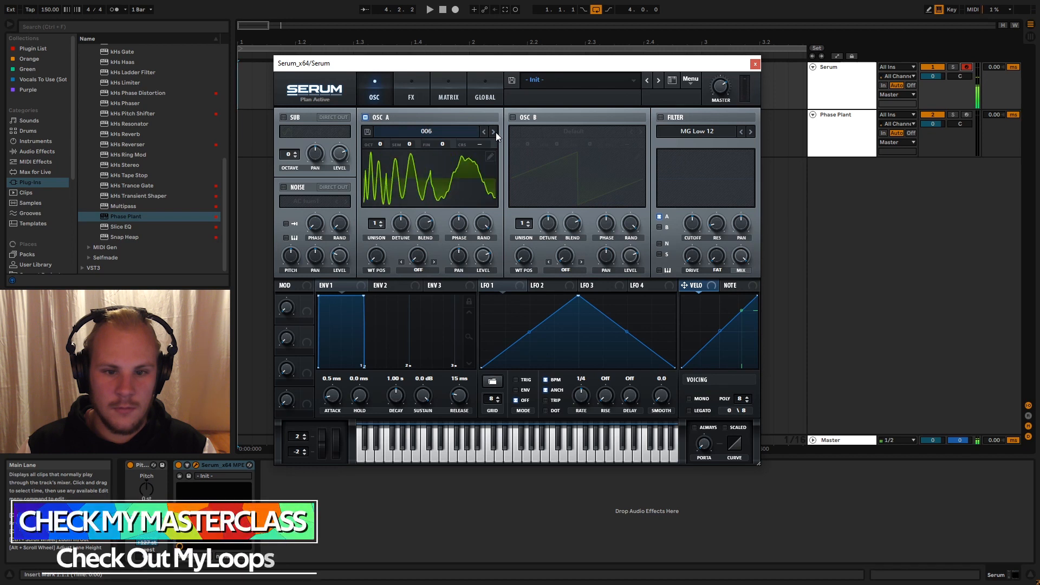
{"action": "left_click", "coordinate": [494, 132]}
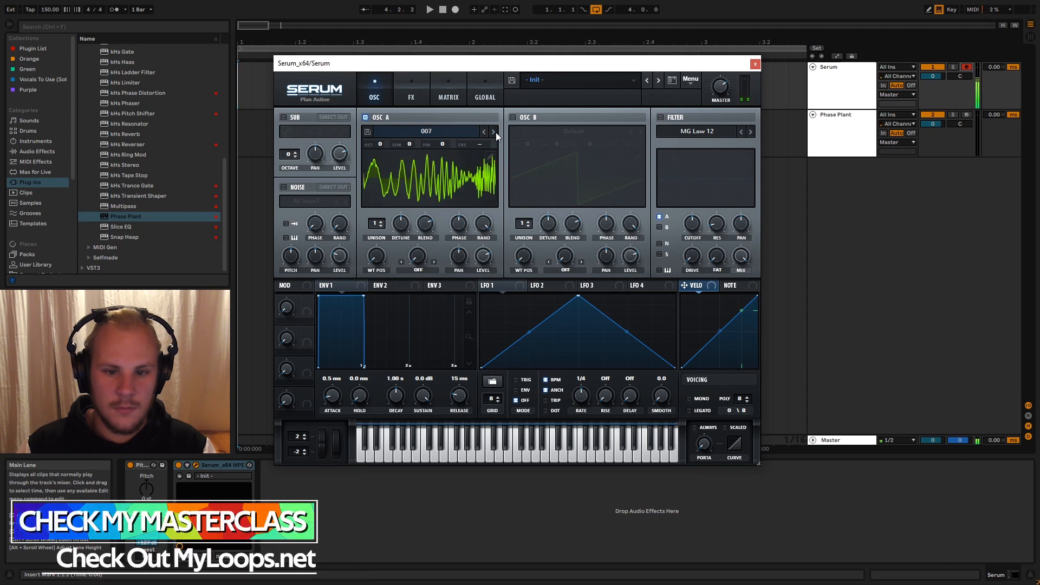
{"action": "left_click", "coordinate": [494, 132]}
{"action": "left_click", "coordinate": [495, 132]}
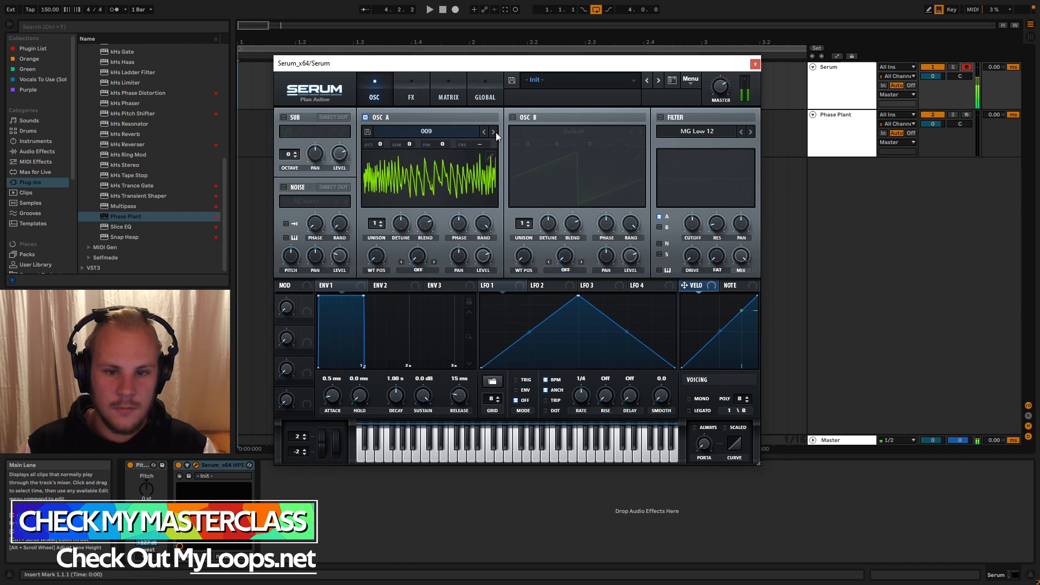
{"action": "left_click", "coordinate": [495, 132]}
{"action": "left_click", "coordinate": [495, 132]}
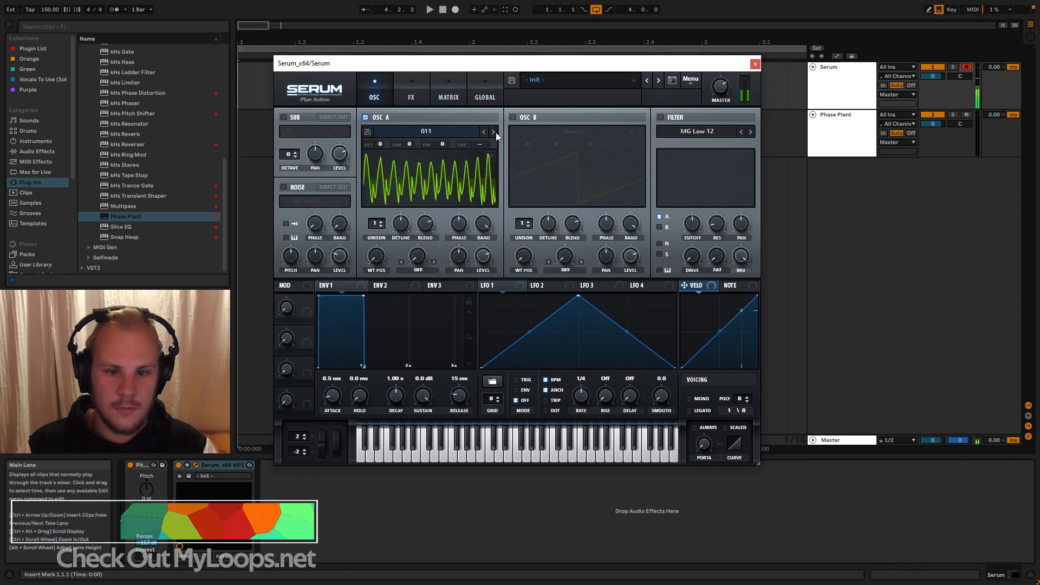
{"action": "left_click", "coordinate": [494, 132]}
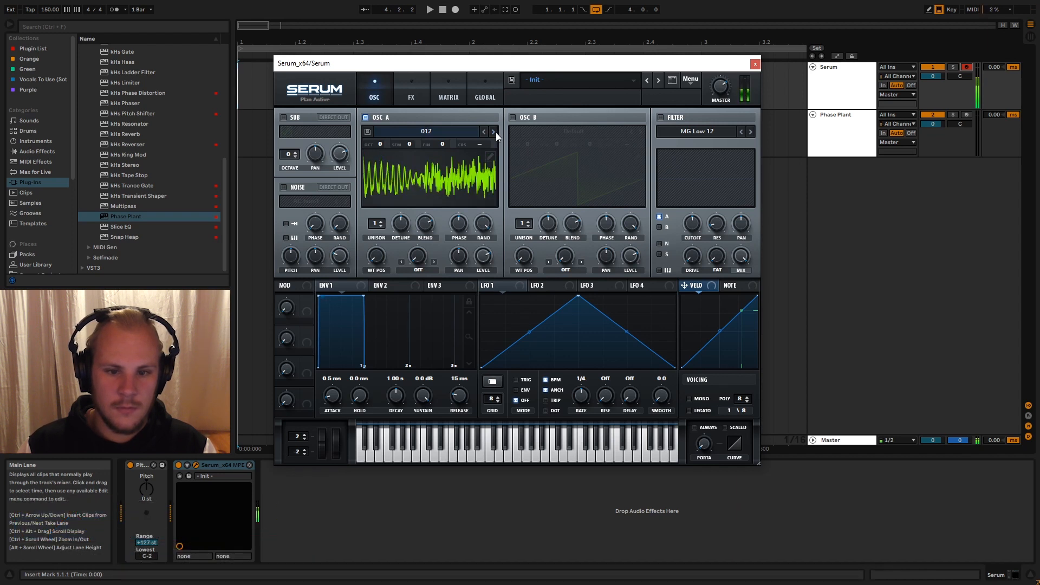
{"action": "left_click", "coordinate": [494, 132]}
{"action": "left_click", "coordinate": [494, 132]}
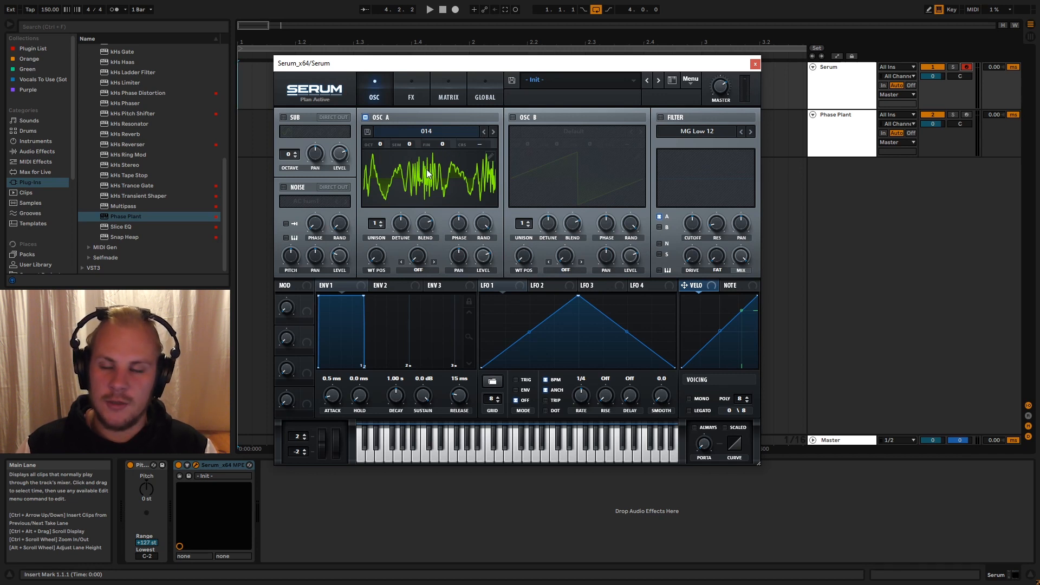
- Go back through oscillator A's wavetables to 010, ending on wavetable 011
{"action": "left_click", "coordinate": [485, 132]}
{"action": "left_click", "coordinate": [486, 132]}
{"action": "left_click", "coordinate": [485, 132]}
{"action": "left_click", "coordinate": [485, 132]}
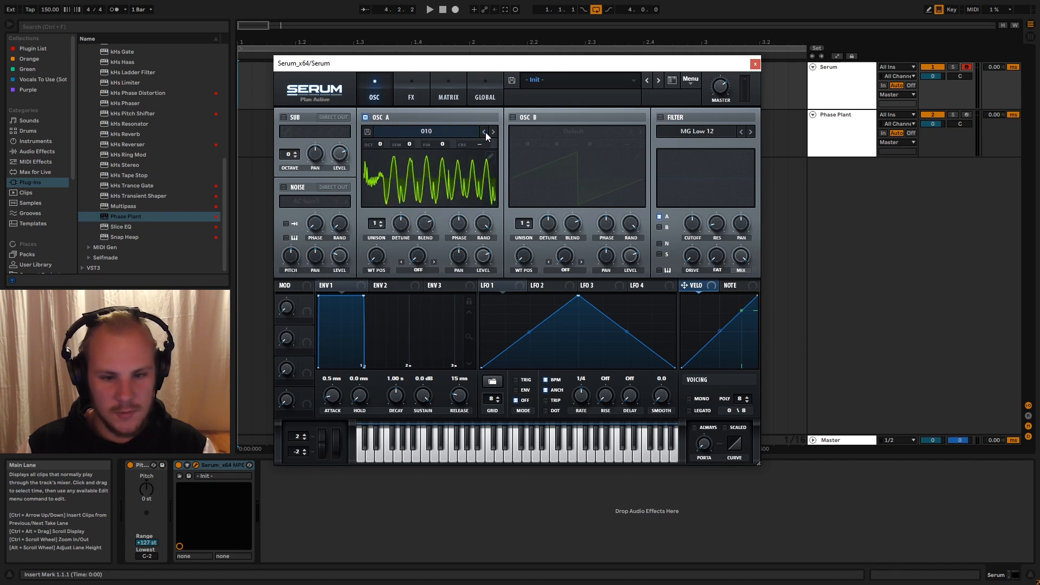
{"action": "left_click", "coordinate": [492, 132]}
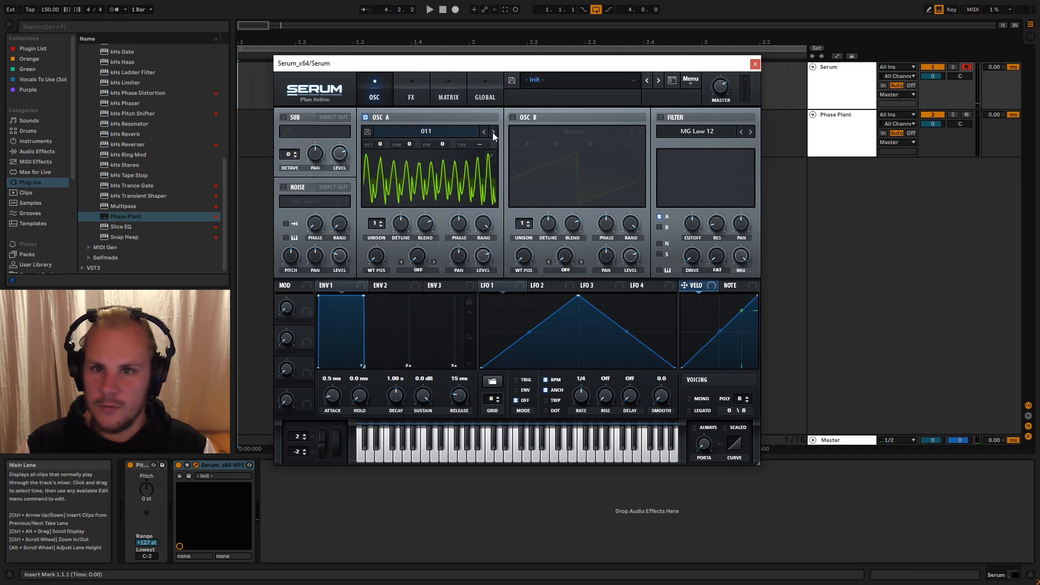
- Load wavetable 043 from Projektor Tones Pack Part 1 into oscillator A
{"action": "left_click", "coordinate": [465, 135]}
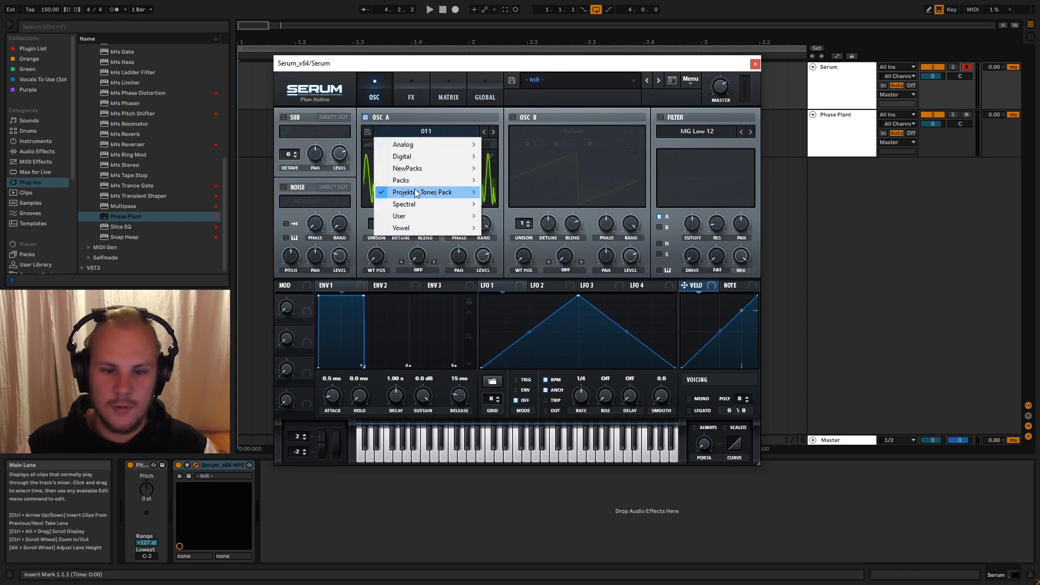
{"action": "mouse_move", "coordinate": [416, 193]}
{"action": "mouse_move", "coordinate": [491, 193]}
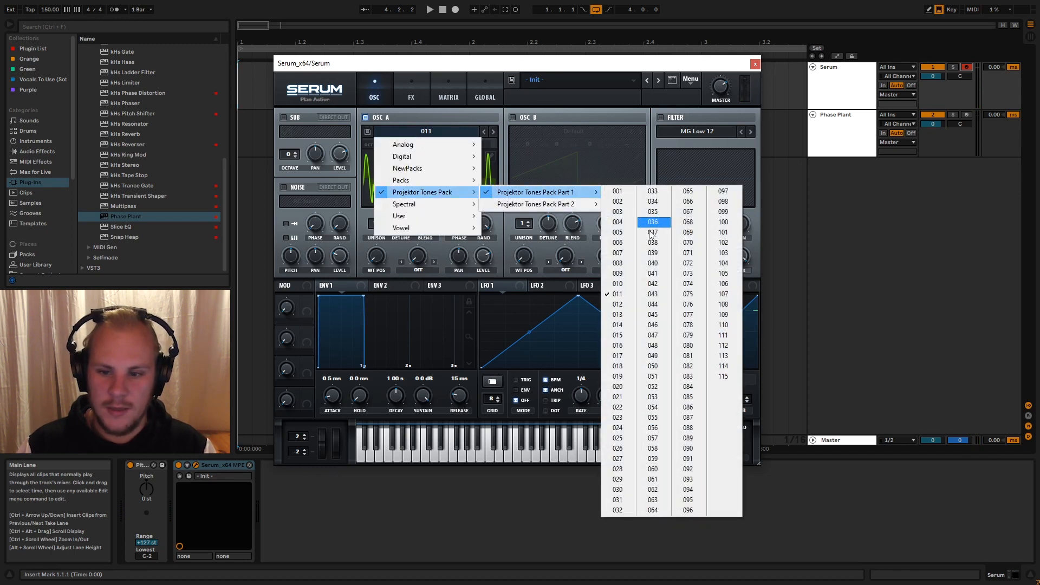
{"action": "left_click", "coordinate": [667, 297]}
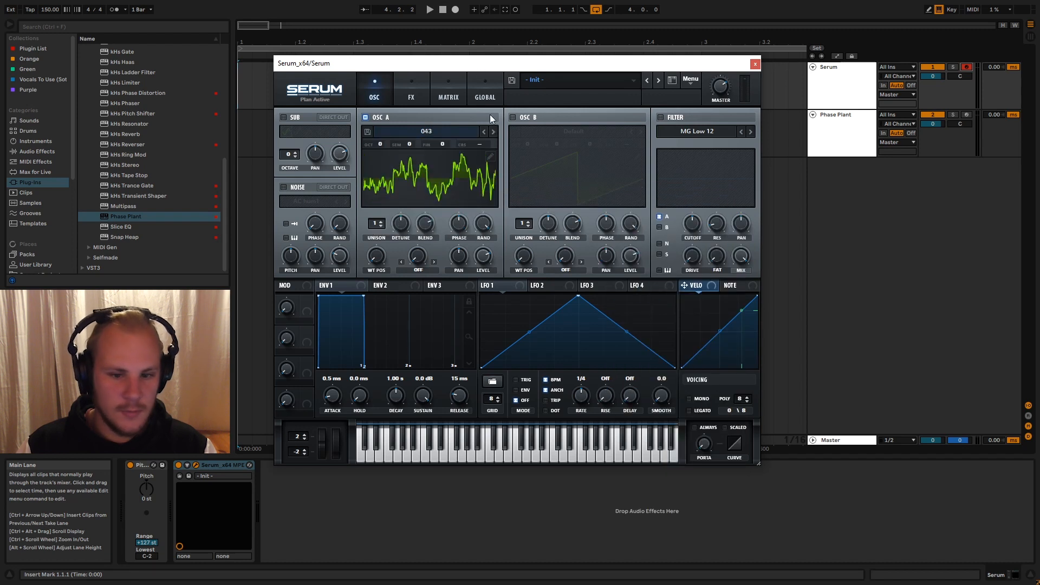
- Advance oscillator A to wavetable 046, comparing it with wavetable 045
{"action": "left_click", "coordinate": [494, 135]}
{"action": "left_click", "coordinate": [494, 135]}
{"action": "left_click", "coordinate": [494, 135]}
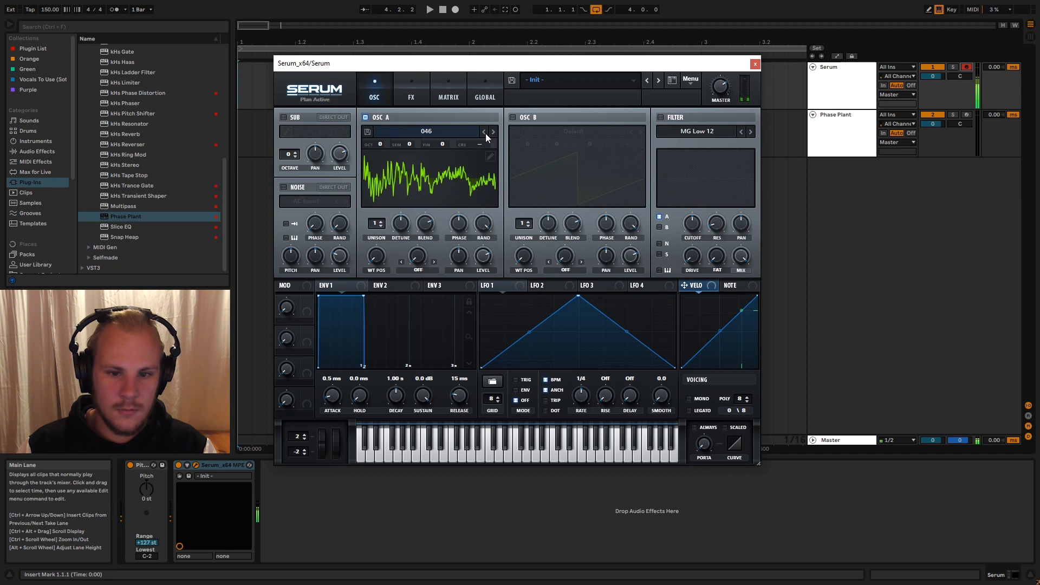
{"action": "left_click", "coordinate": [483, 133]}
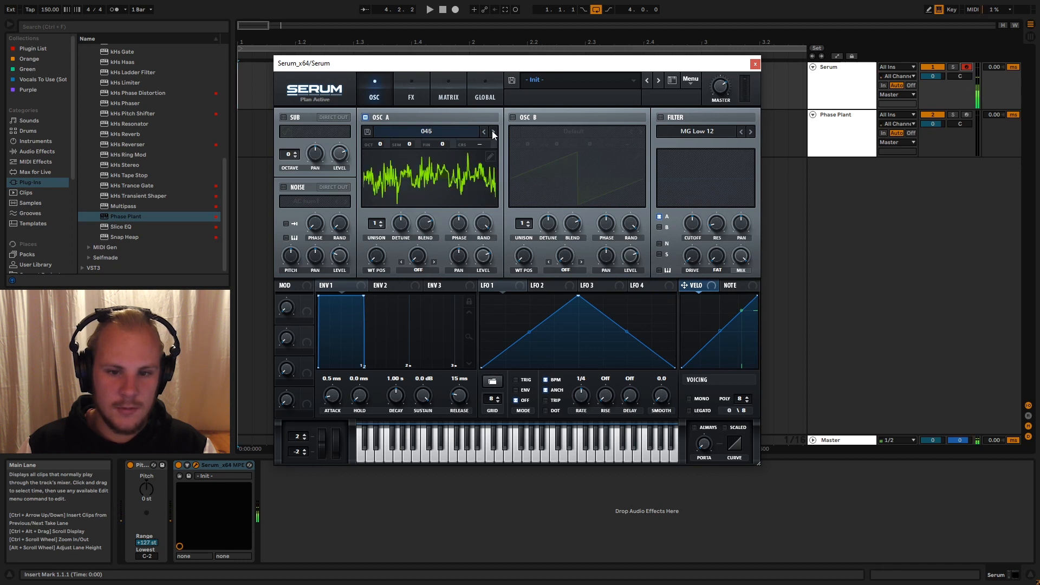
{"action": "left_click", "coordinate": [493, 134]}
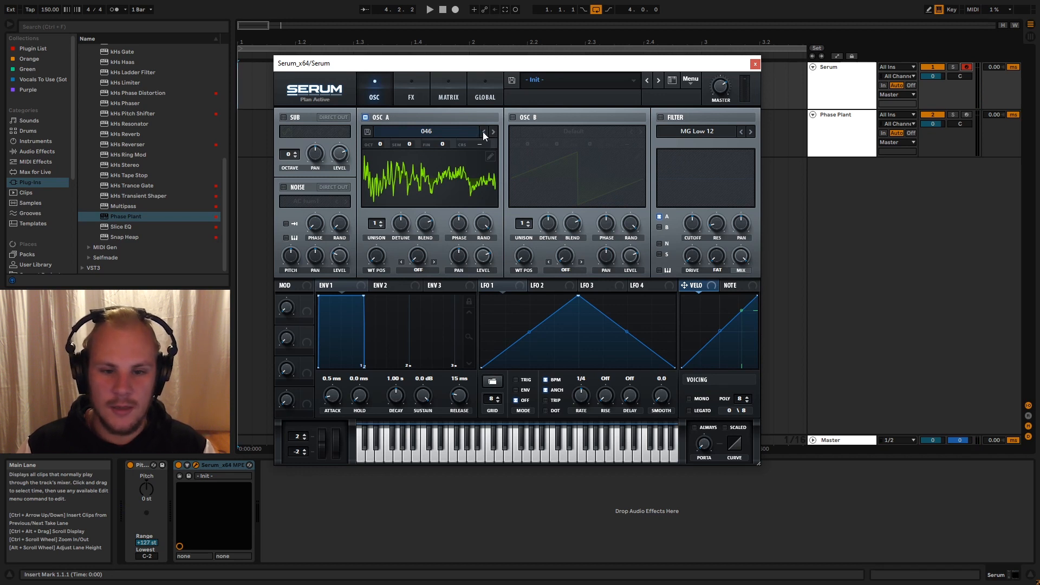
{"action": "left_click", "coordinate": [483, 132]}
{"action": "left_click", "coordinate": [493, 132]}
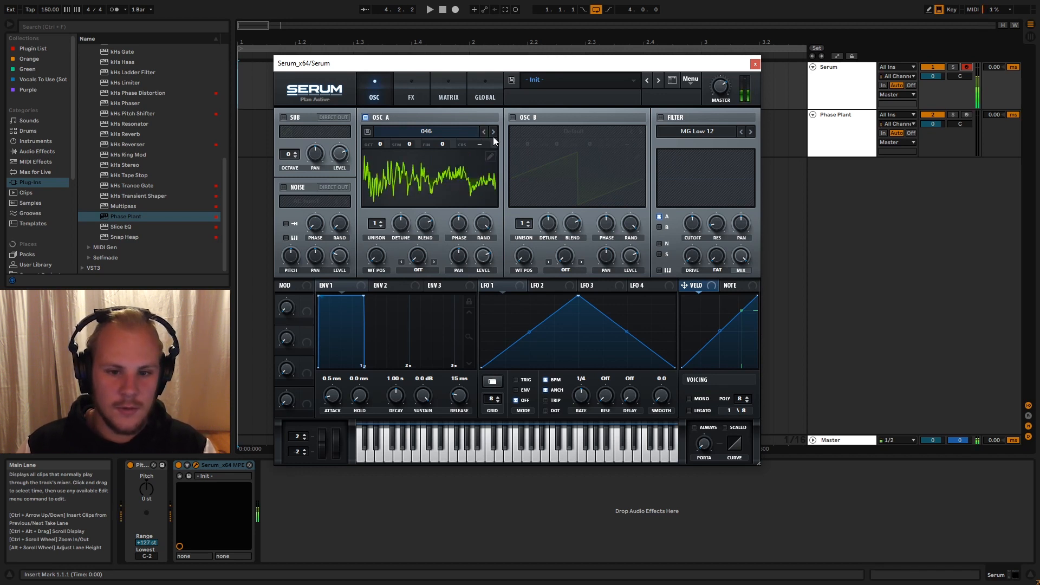
- Audition the following wavetables in oscillator A and settle on wavetable 049
{"action": "left_click", "coordinate": [493, 132]}
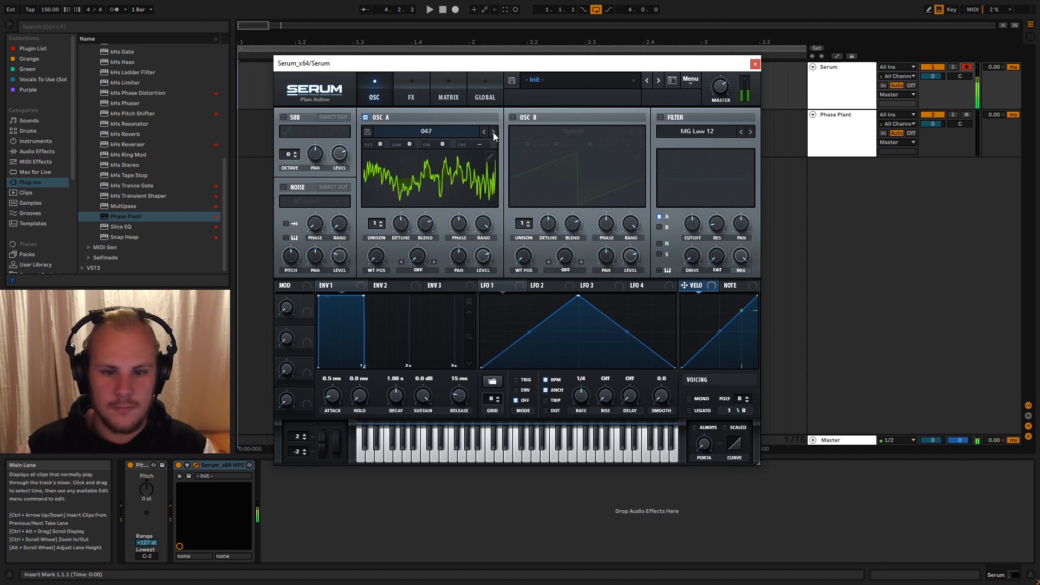
{"action": "left_click", "coordinate": [493, 132]}
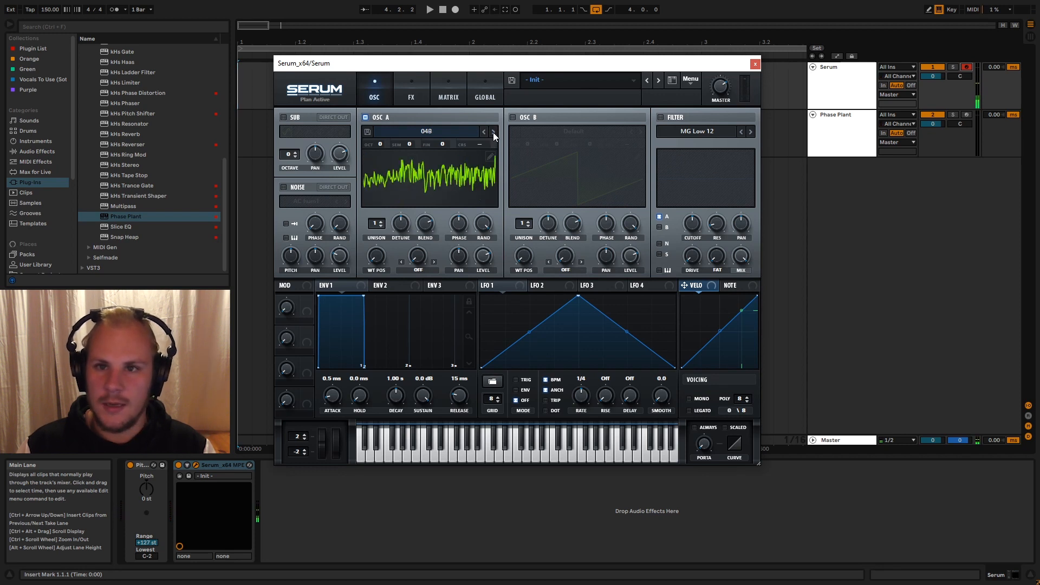
{"action": "left_click", "coordinate": [493, 132]}
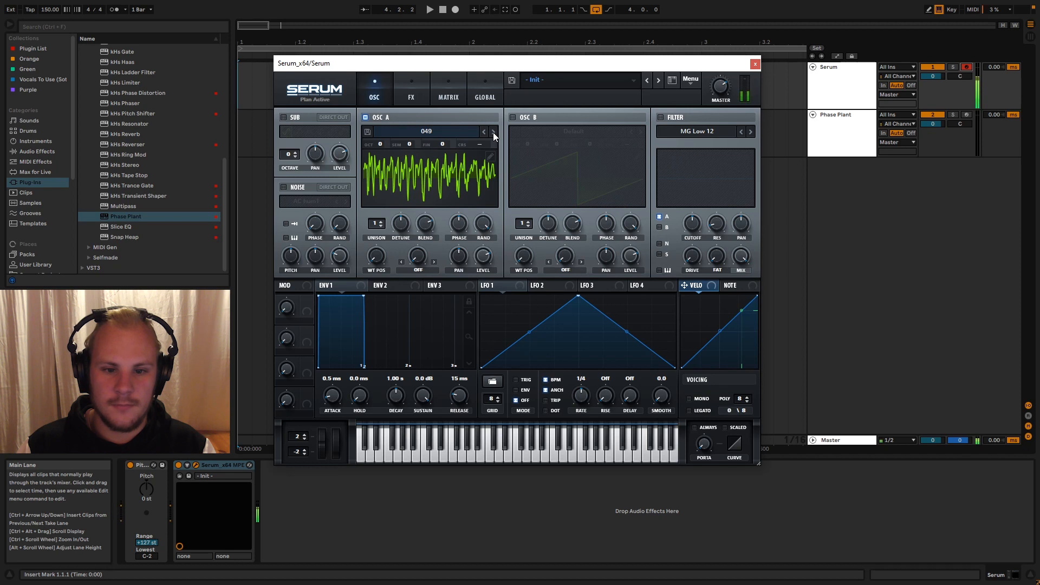
{"action": "left_click", "coordinate": [484, 132]}
{"action": "left_click", "coordinate": [491, 131]}
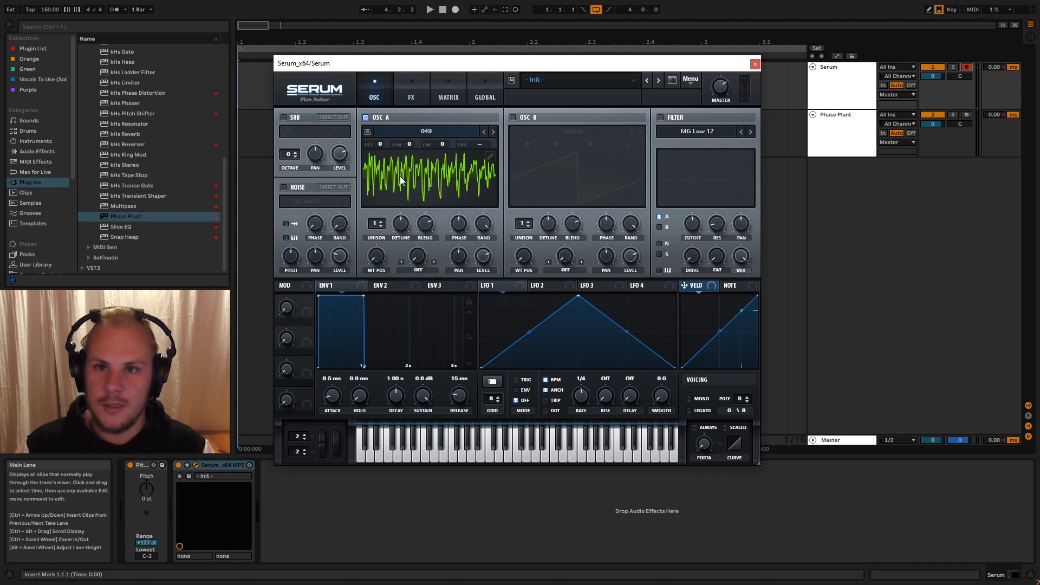
- Enable the filter on oscillator A with the Band 24 type and assign Macro 1 to its cutoff
{"action": "left_click", "coordinate": [660, 117]}
{"action": "left_click", "coordinate": [698, 132]}
{"action": "mouse_move", "coordinate": [715, 144]}
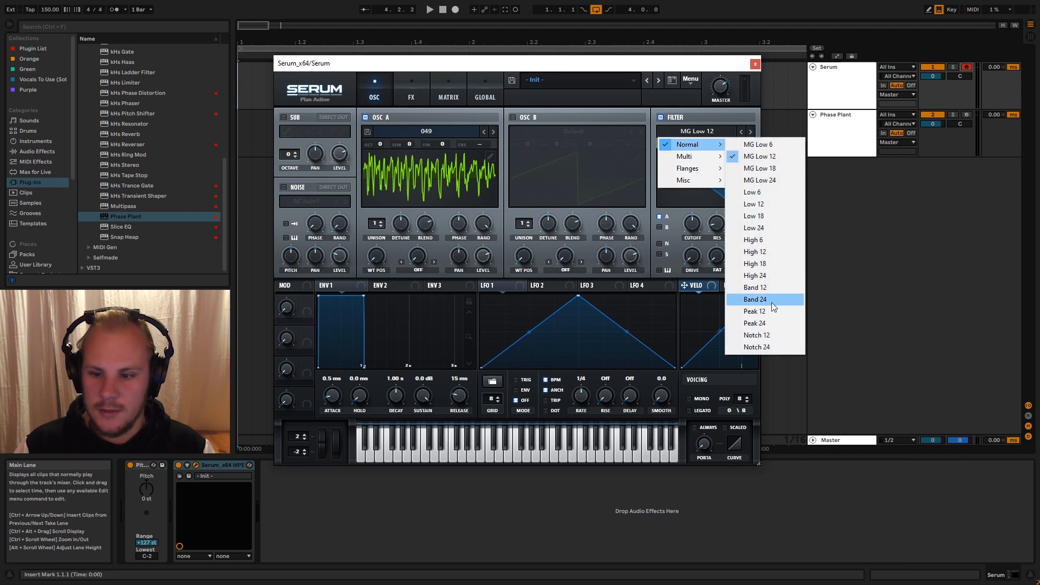
{"action": "left_click", "coordinate": [771, 301]}
{"action": "left_click_drag", "start_coordinate": [696, 258], "coordinate": [723, 237]}
{"action": "mouse_move", "coordinate": [722, 225]}
{"action": "left_mouse_down"}
{"action": "mouse_move", "coordinate": [725, 191]}
{"action": "mouse_move", "coordinate": [707, 202]}
{"action": "mouse_move", "coordinate": [705, 239]}
{"action": "left_mouse_up"}
{"action": "left_click_drag", "start_coordinate": [306, 300], "coordinate": [684, 223]}
- Add the Arpeggiator MIDI effect to the Serum track, directly before the Serum instrument
{"action": "left_click", "coordinate": [37, 151]}
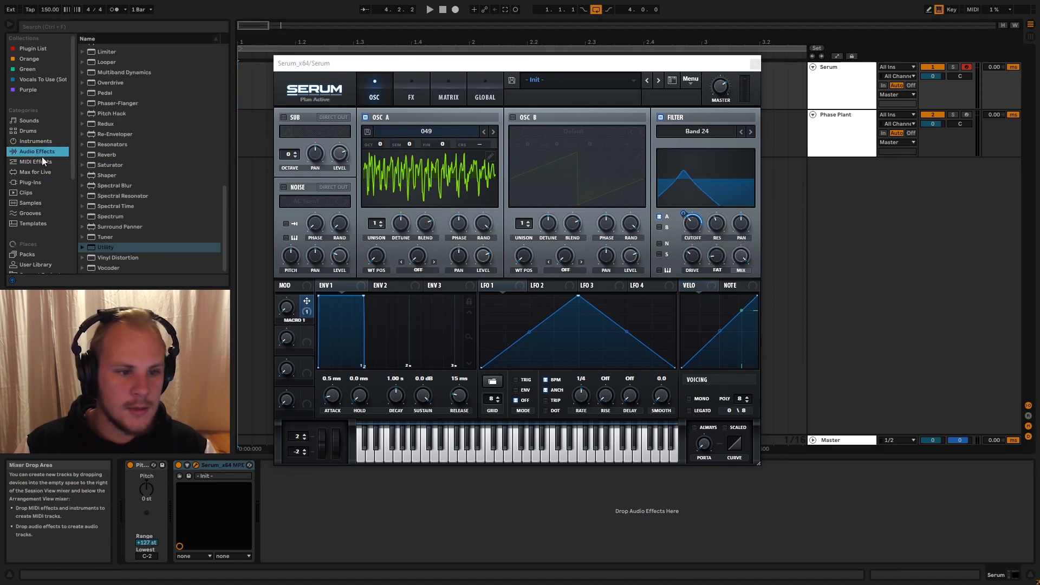
{"action": "left_click", "coordinate": [46, 162]}
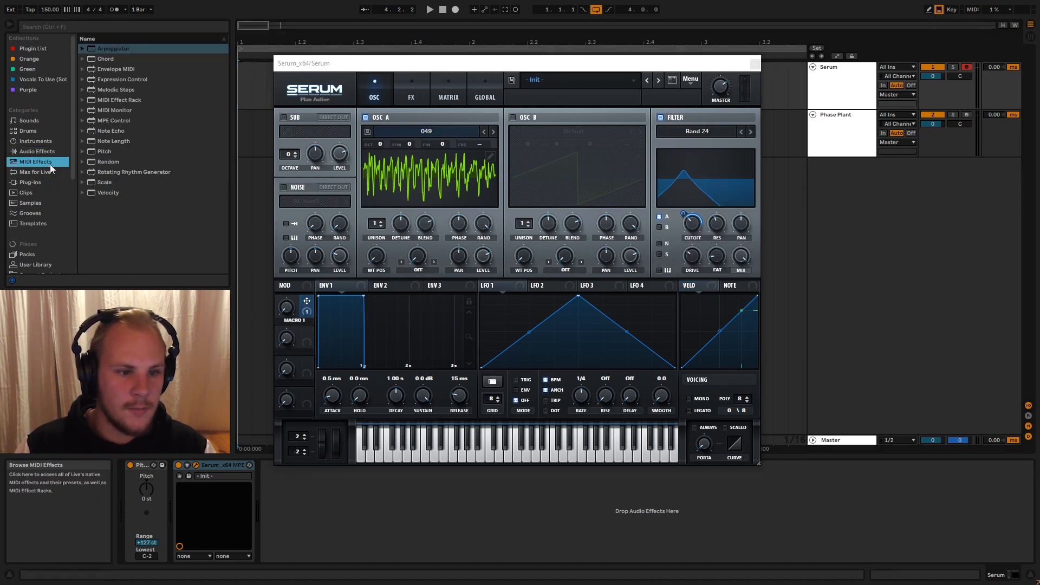
{"action": "left_click", "coordinate": [115, 49]}
{"action": "left_click_drag", "start_coordinate": [115, 48], "coordinate": [233, 493]}
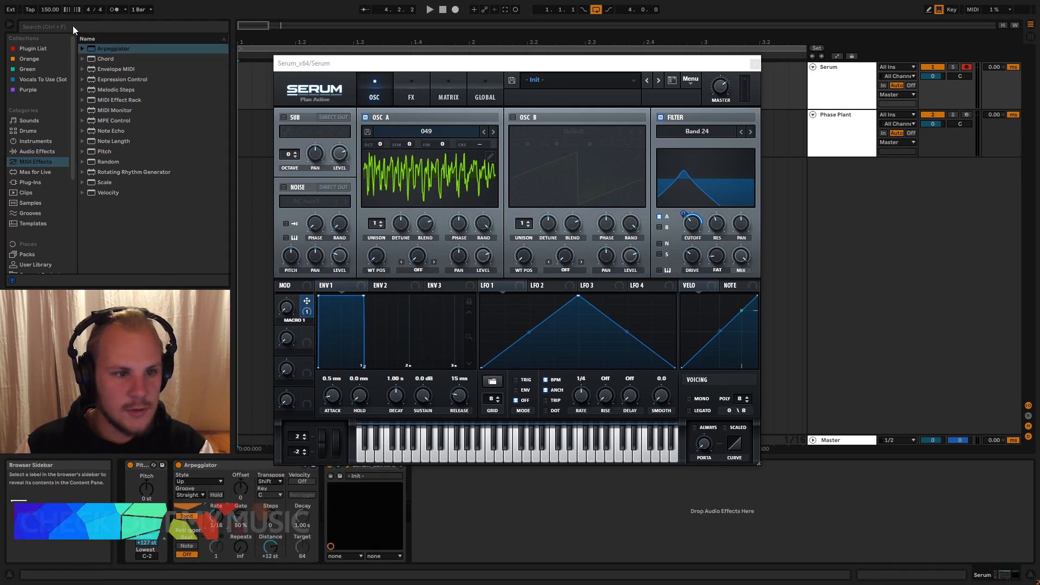
- Set the project tempo to 143 BPM
{"action": "type", "text": "143"}
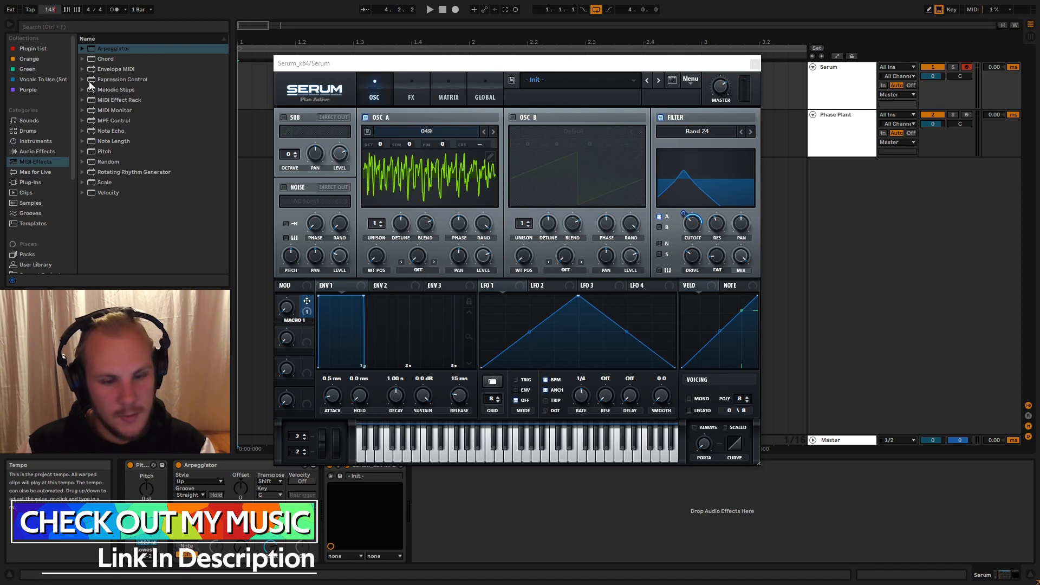
{"action": "key", "text": "Return"}
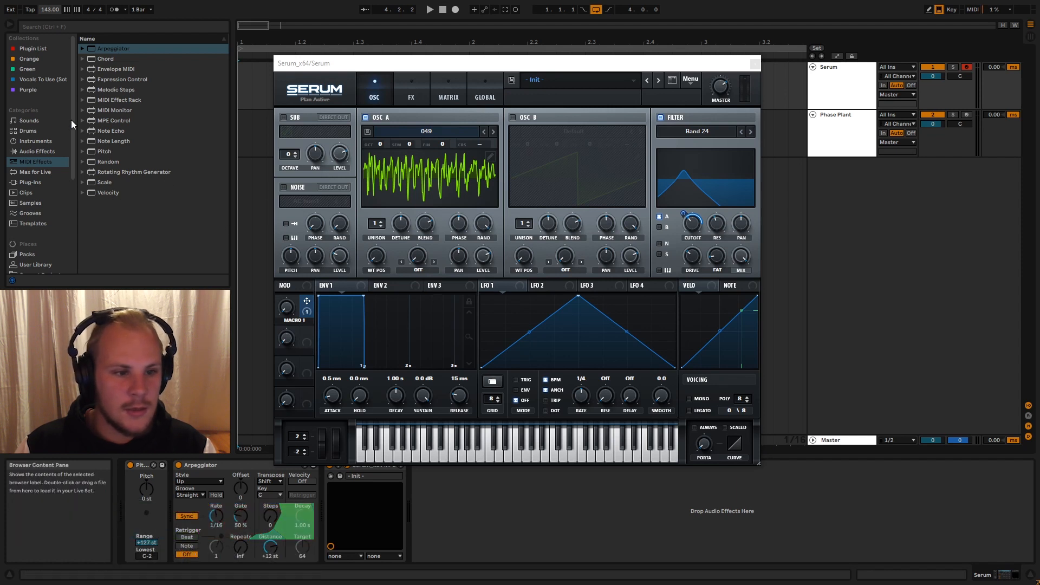
- Add the Echo audio effect after Serum in Ping Pong mode with 74% feedback, 132% stereo and 33% dry/wet
{"action": "left_click", "coordinate": [43, 150]}
{"action": "scroll", "coordinate": [138, 126], "scroll_direction": "down", "scroll_amount": 5}
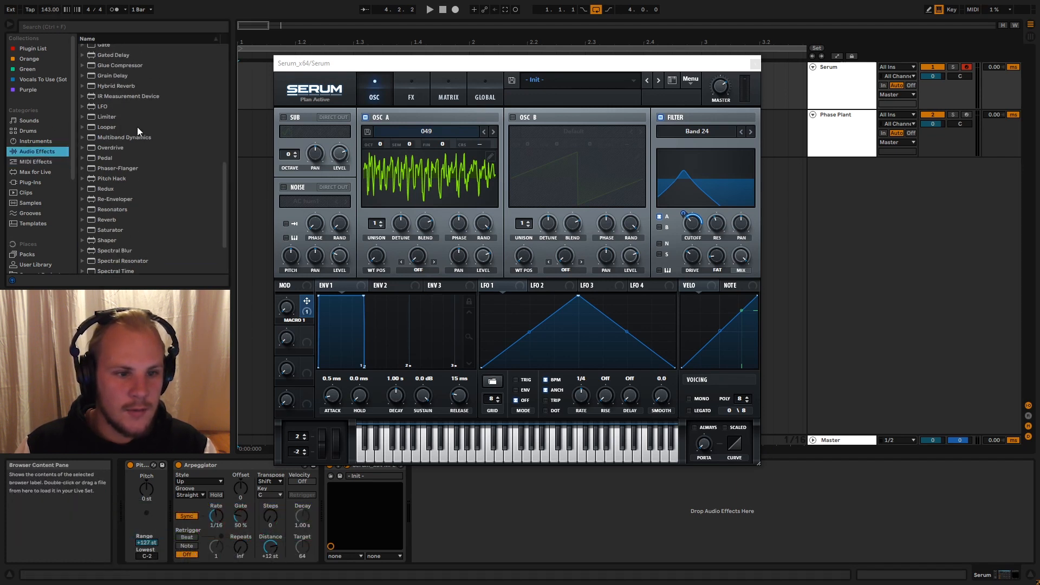
{"action": "scroll", "coordinate": [138, 127], "scroll_direction": "up", "scroll_amount": 3}
{"action": "left_click_drag", "start_coordinate": [104, 103], "coordinate": [515, 519]}
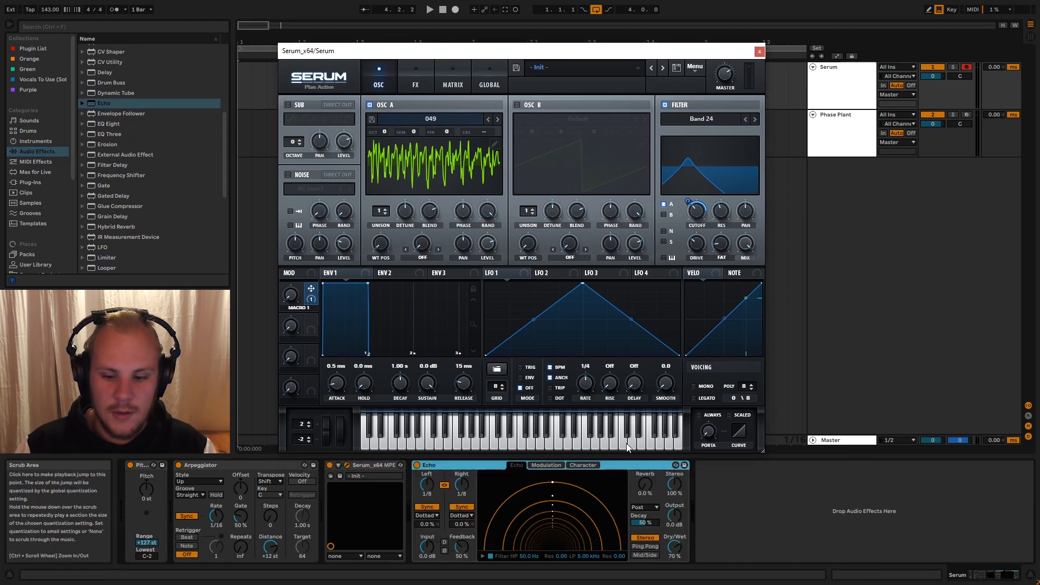
{"action": "left_click", "coordinate": [651, 547]}
{"action": "left_click_drag", "start_coordinate": [674, 547], "coordinate": [674, 566]}
{"action": "left_click_drag", "start_coordinate": [676, 497], "coordinate": [675, 490]}
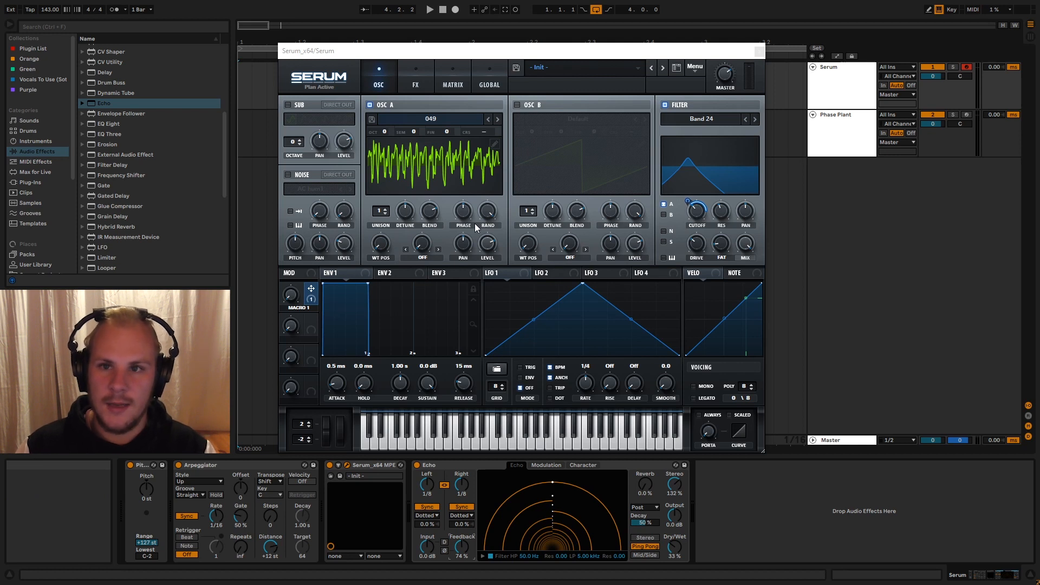
- Add the Wooden Room preset of the Reverb effect after Echo and set its dry/wet to 18%
{"action": "scroll", "coordinate": [141, 200], "scroll_direction": "down", "scroll_amount": 3}
{"action": "scroll", "coordinate": [141, 203], "scroll_direction": "down", "scroll_amount": 2}
{"action": "left_click", "coordinate": [83, 231]}
{"action": "left_click", "coordinate": [88, 198]}
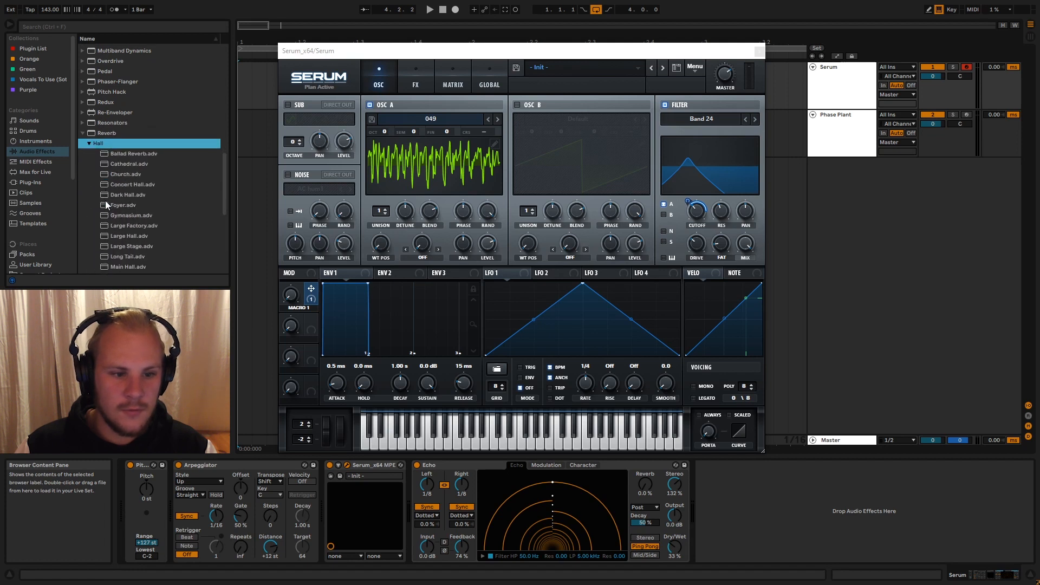
{"action": "left_click", "coordinate": [124, 252]}
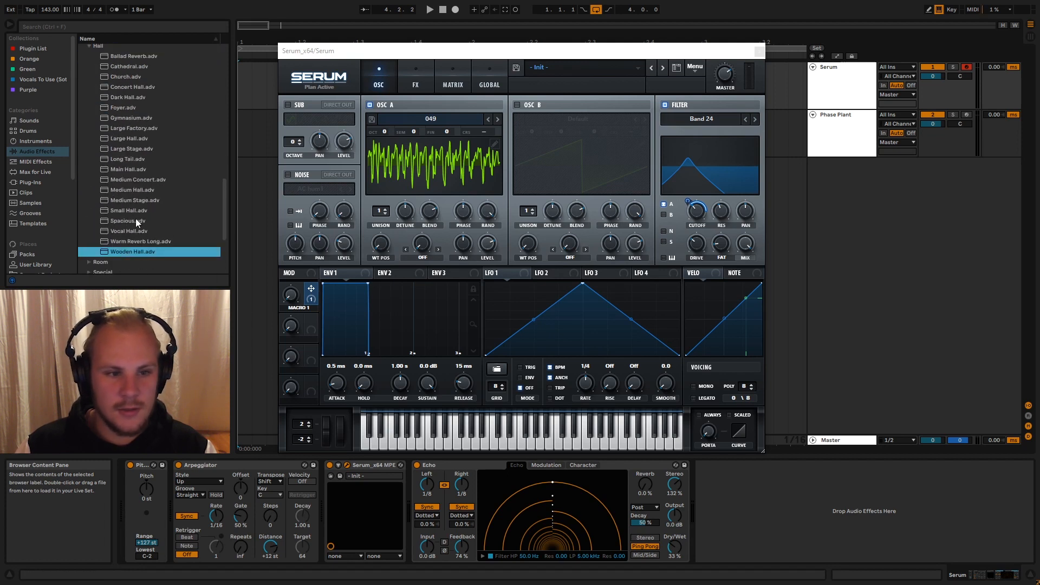
{"action": "scroll", "coordinate": [153, 233], "scroll_direction": "up", "scroll_amount": 3}
{"action": "left_click", "coordinate": [90, 112]}
{"action": "left_click", "coordinate": [89, 145]}
{"action": "scroll", "coordinate": [147, 221], "scroll_direction": "down", "scroll_amount": 5}
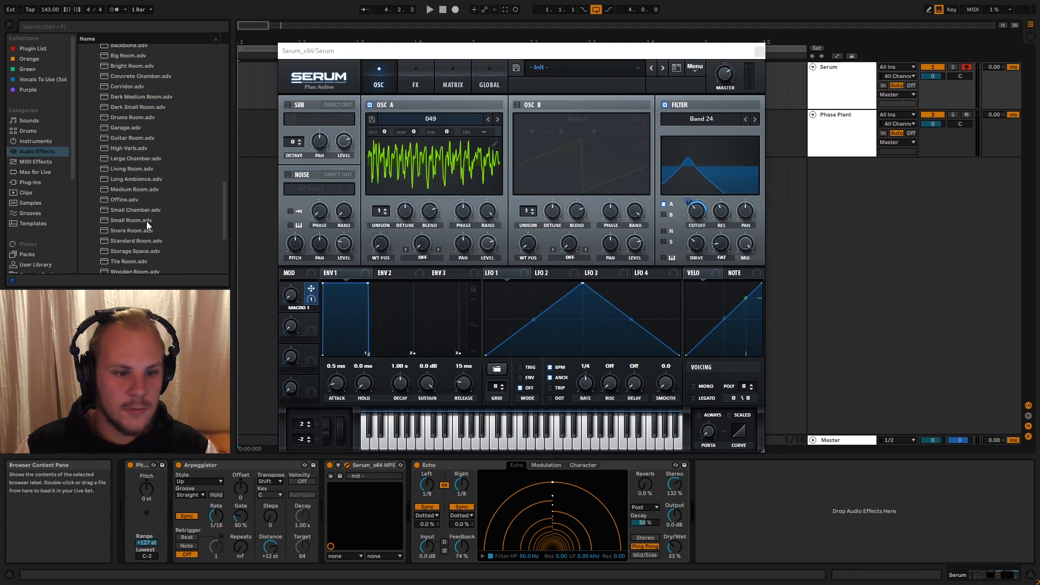
{"action": "left_click_drag", "start_coordinate": [135, 153], "coordinate": [794, 496]}
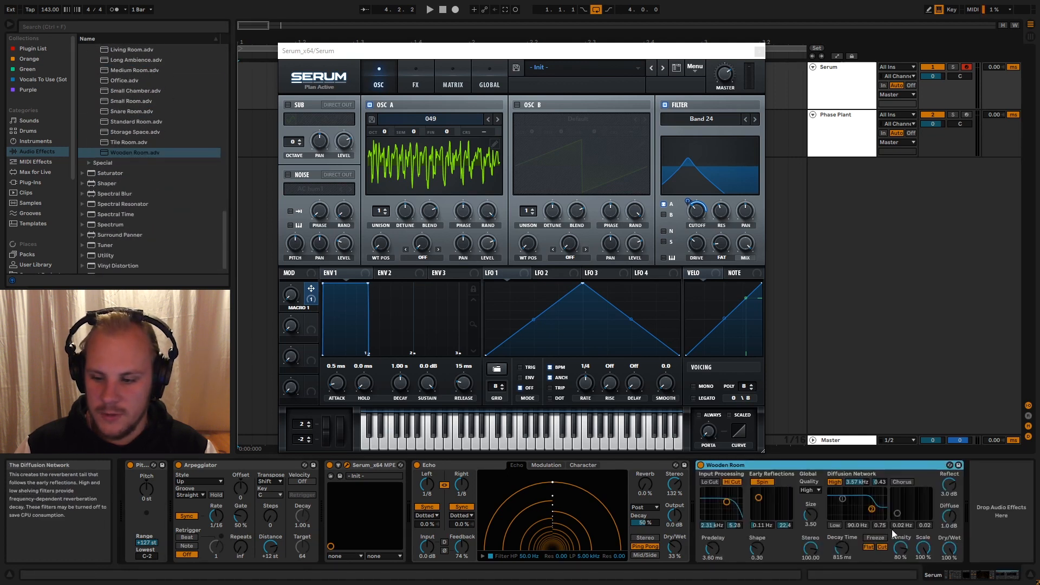
{"action": "left_click_drag", "start_coordinate": [949, 546], "coordinate": [949, 547]}
- Enable oscillator B in Serum with wavetable 149 from the Projektor Tones Pack and route it through the filter
{"action": "left_click", "coordinate": [496, 50]}
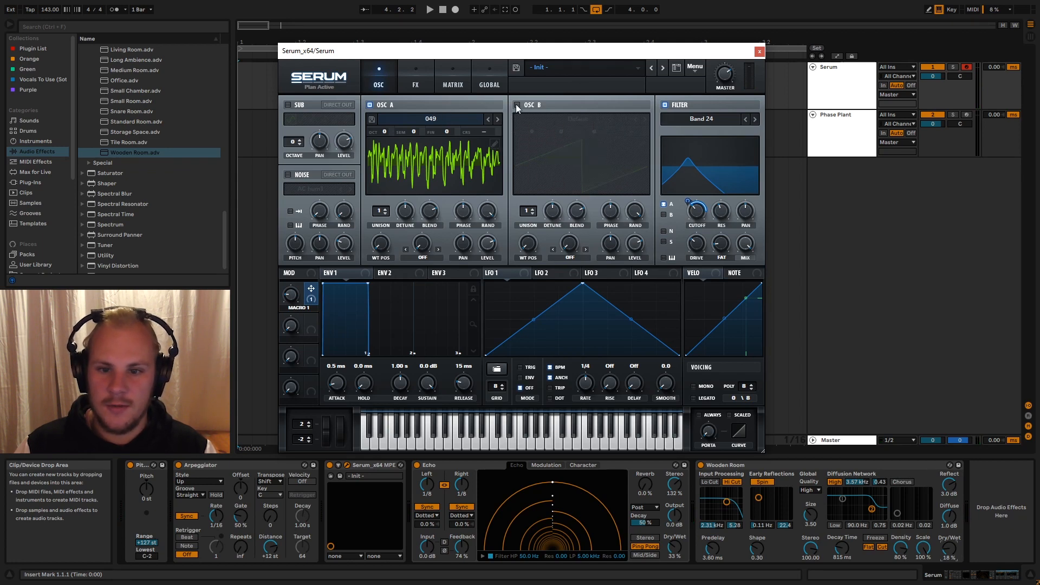
{"action": "left_click", "coordinate": [515, 104]}
{"action": "left_click", "coordinate": [574, 119]}
{"action": "mouse_move", "coordinate": [594, 180]}
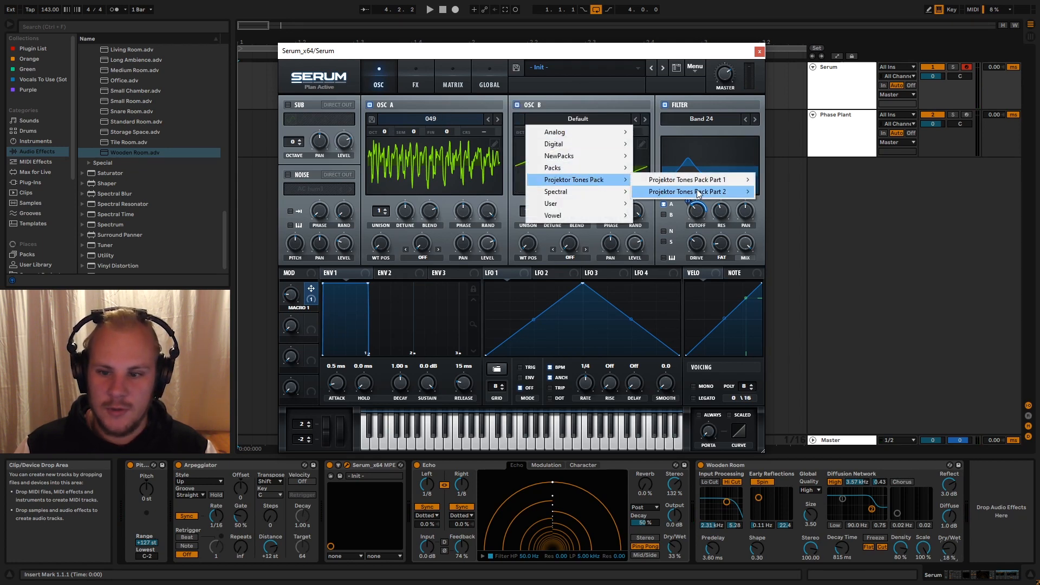
{"action": "mouse_move", "coordinate": [698, 180]}
{"action": "left_click", "coordinate": [803, 202]}
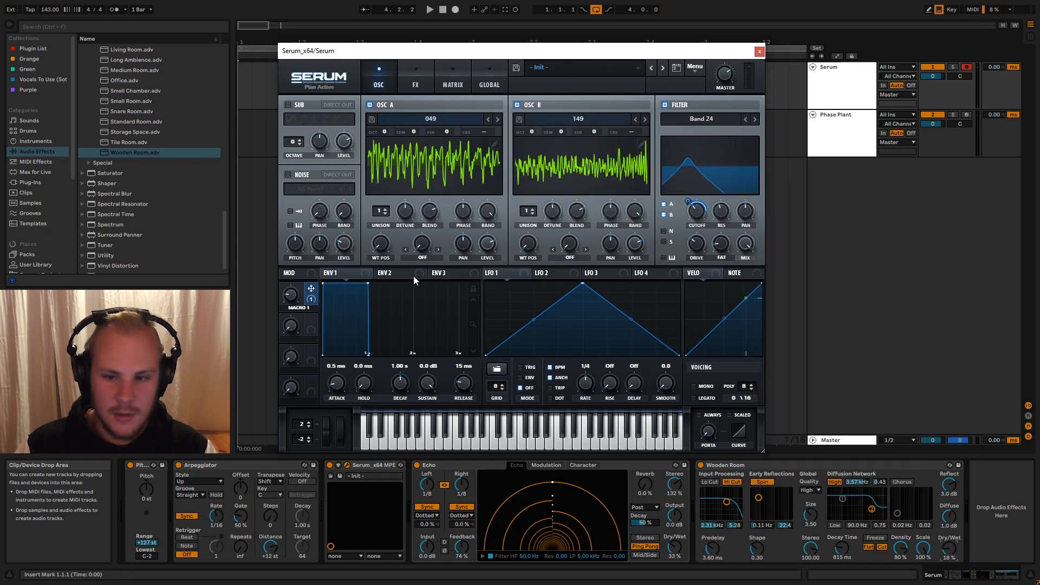
- Switch off oscillator A and advance oscillator B to wavetable 151, sweeping Macro 1 to audition the sound
{"action": "left_click_drag", "start_coordinate": [296, 294], "coordinate": [329, 208]}
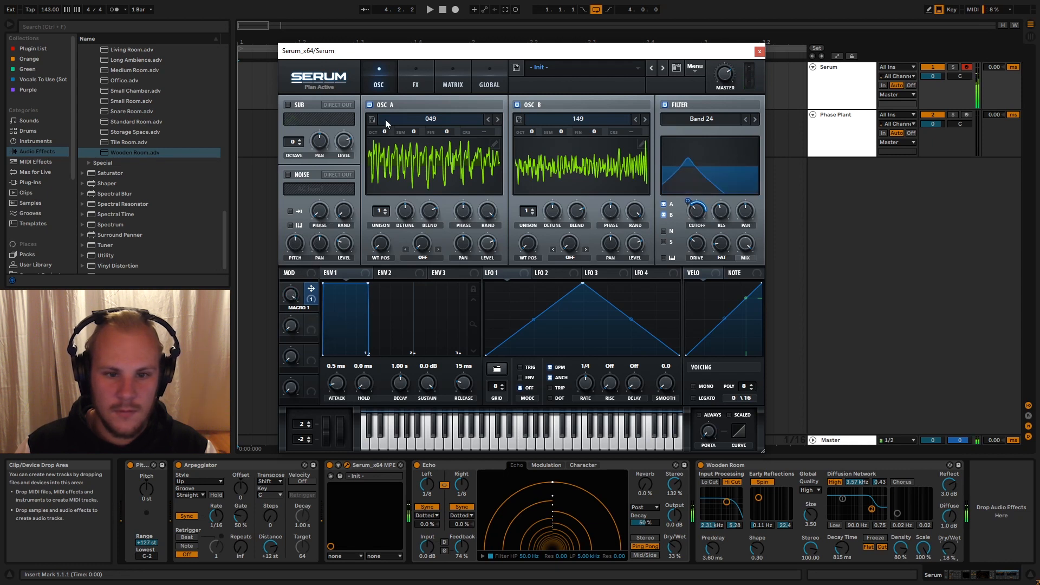
{"action": "left_click", "coordinate": [370, 105]}
{"action": "mouse_move", "coordinate": [297, 303]}
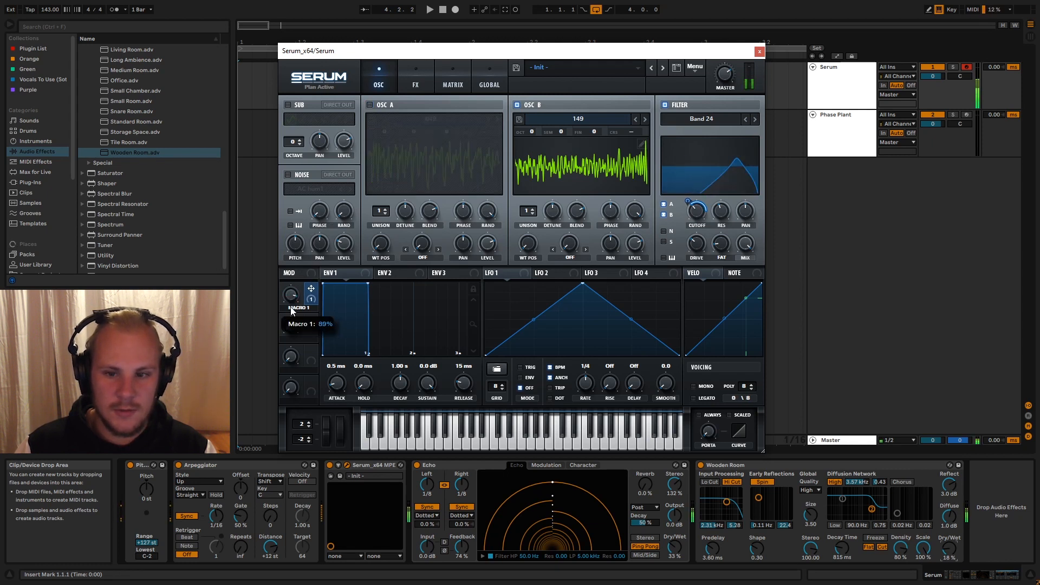
{"action": "left_click", "coordinate": [645, 119]}
{"action": "left_click", "coordinate": [644, 119]}
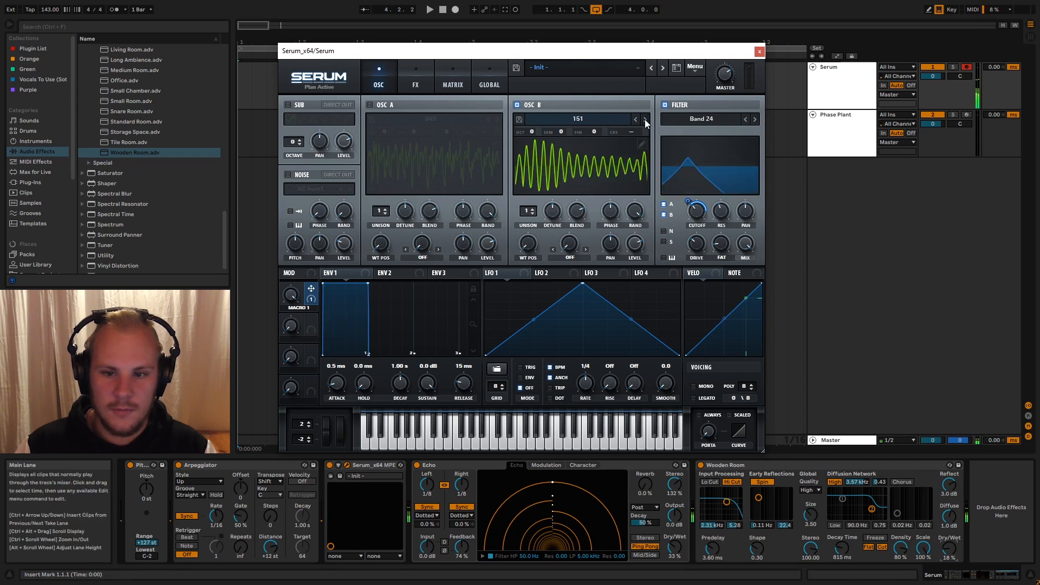
{"action": "left_click_drag", "start_coordinate": [289, 305], "coordinate": [308, 319]}
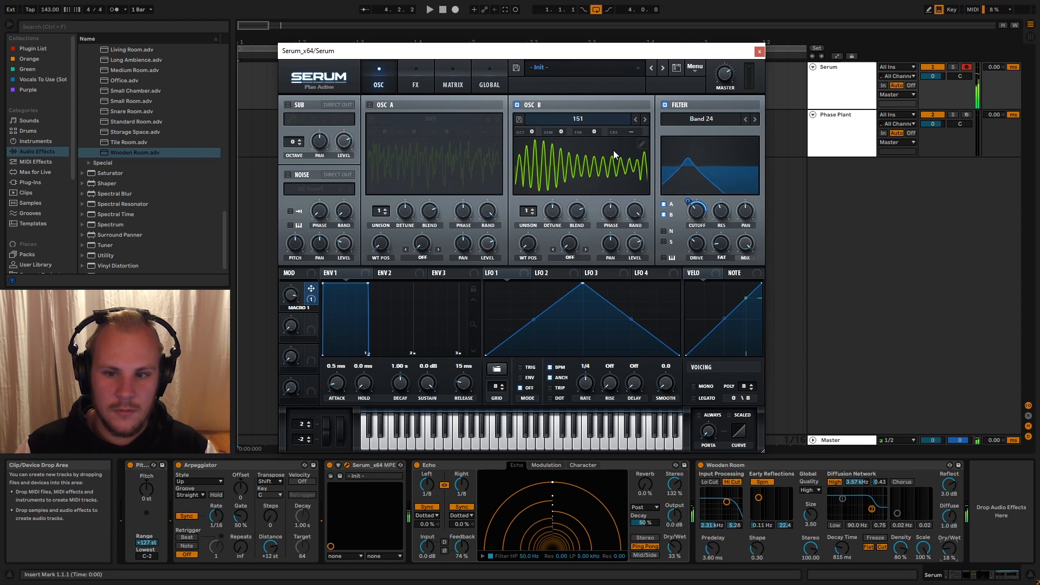
- Advance oscillator B to wavetable 154, switch oscillator A back on and sweep Macro 1 to hear both together
{"action": "left_click", "coordinate": [644, 120]}
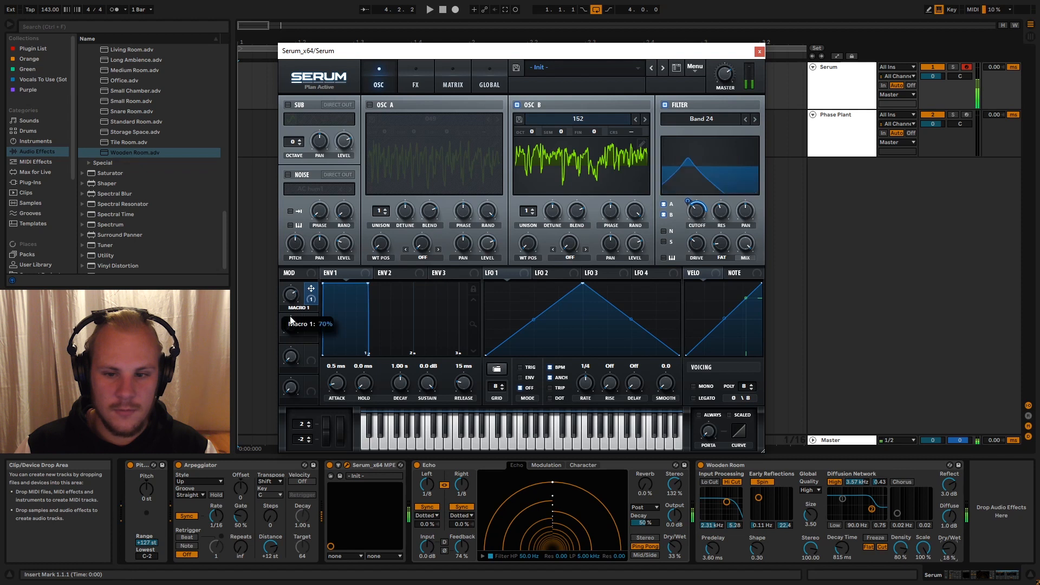
{"action": "left_click", "coordinate": [644, 119]}
{"action": "left_click", "coordinate": [644, 119]}
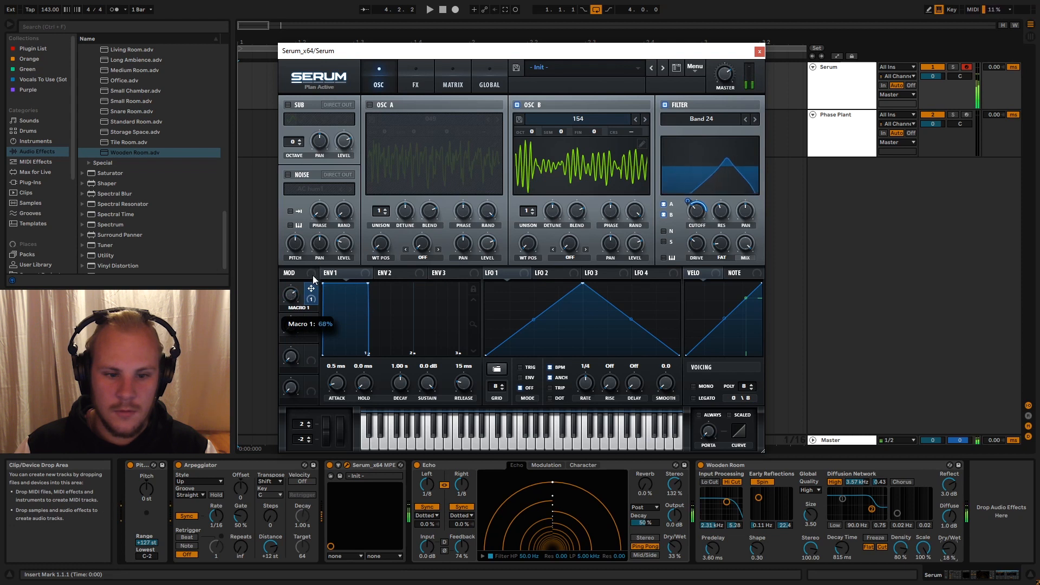
{"action": "left_click", "coordinate": [369, 105]}
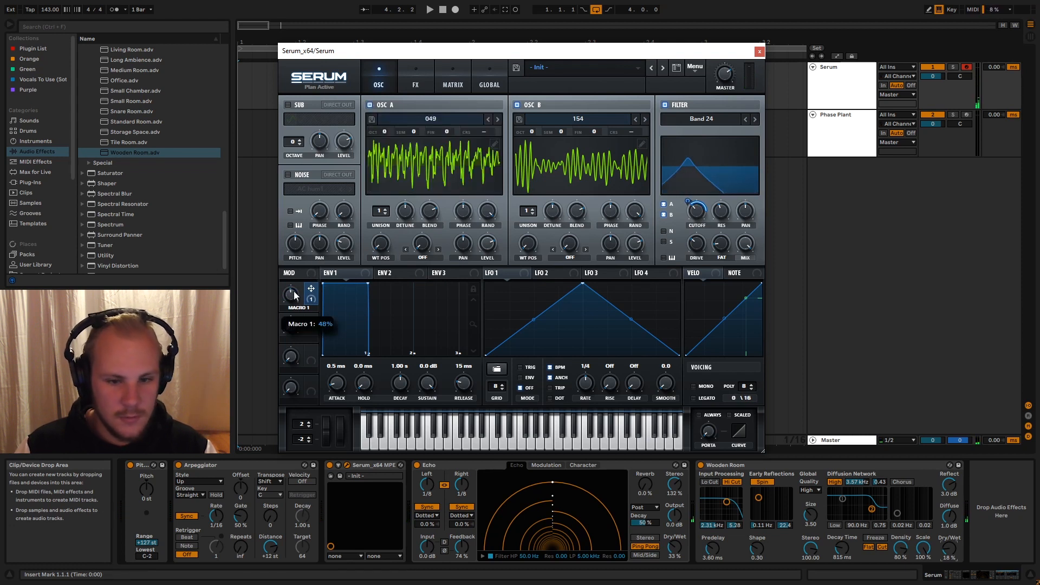
{"action": "left_click_drag", "start_coordinate": [294, 291], "coordinate": [305, 334]}
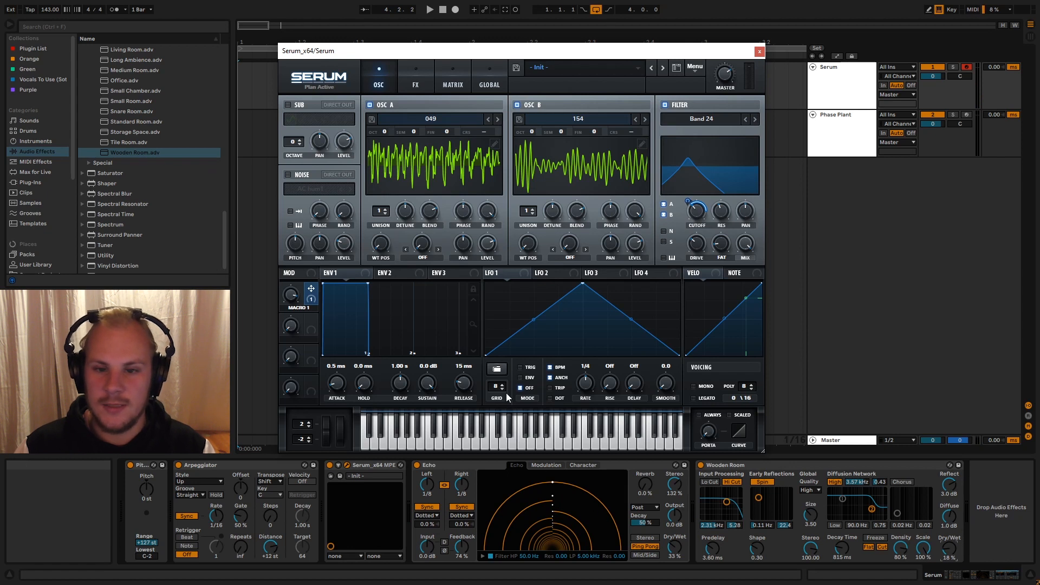
- Turn off the filter and audition oscillator B's following wavetables up to 158
{"action": "left_click", "coordinate": [664, 105]}
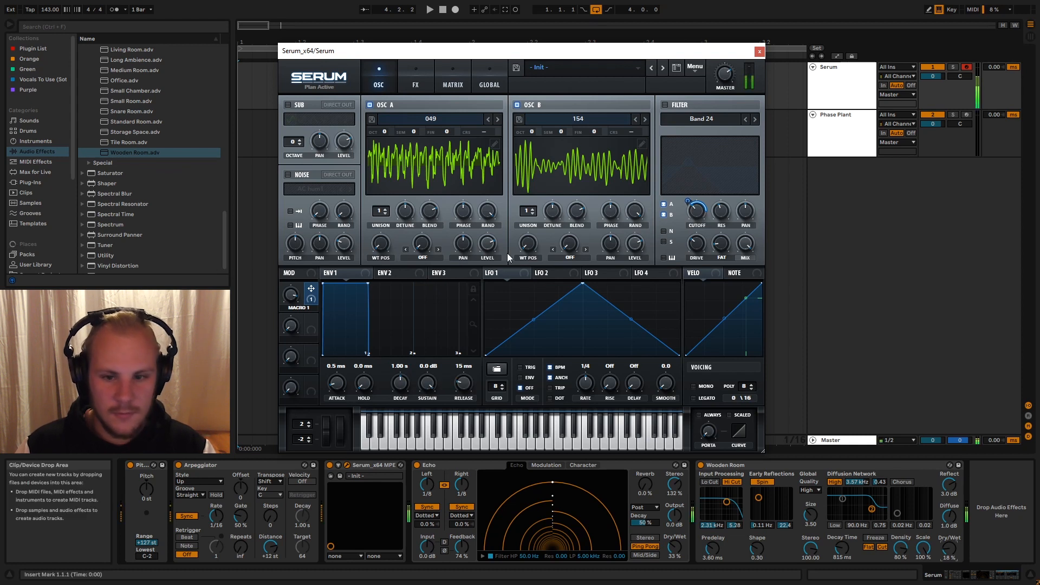
{"action": "left_click", "coordinate": [647, 118]}
{"action": "left_click", "coordinate": [647, 118]}
{"action": "left_click", "coordinate": [647, 118]}
{"action": "left_click", "coordinate": [647, 118]}
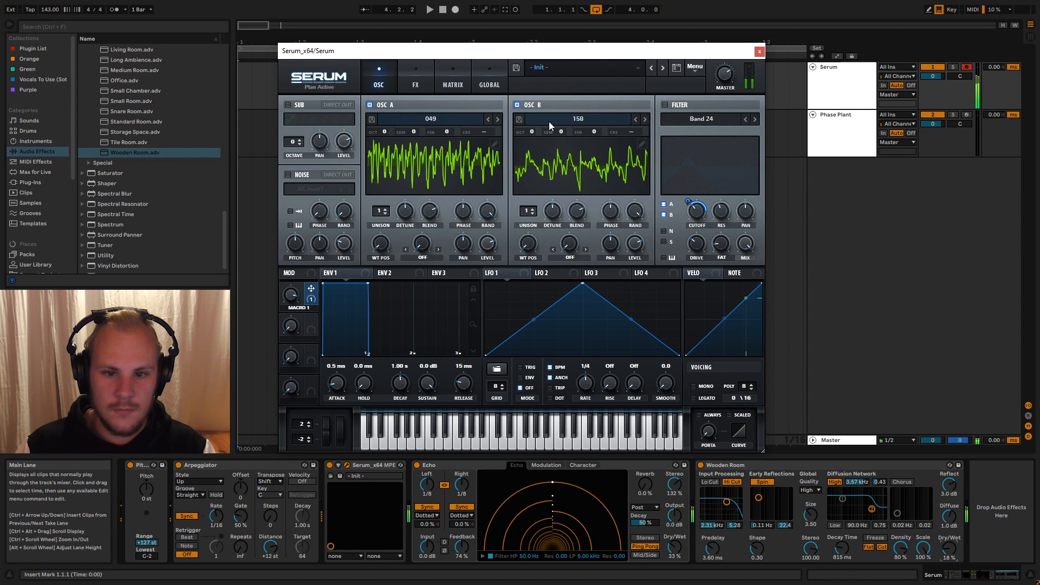
- Audition oscillator A's wavetables one after another up to 057
{"action": "left_click", "coordinate": [498, 118]}
{"action": "left_click", "coordinate": [498, 118]}
{"action": "left_click", "coordinate": [498, 119]}
{"action": "left_click", "coordinate": [498, 119]}
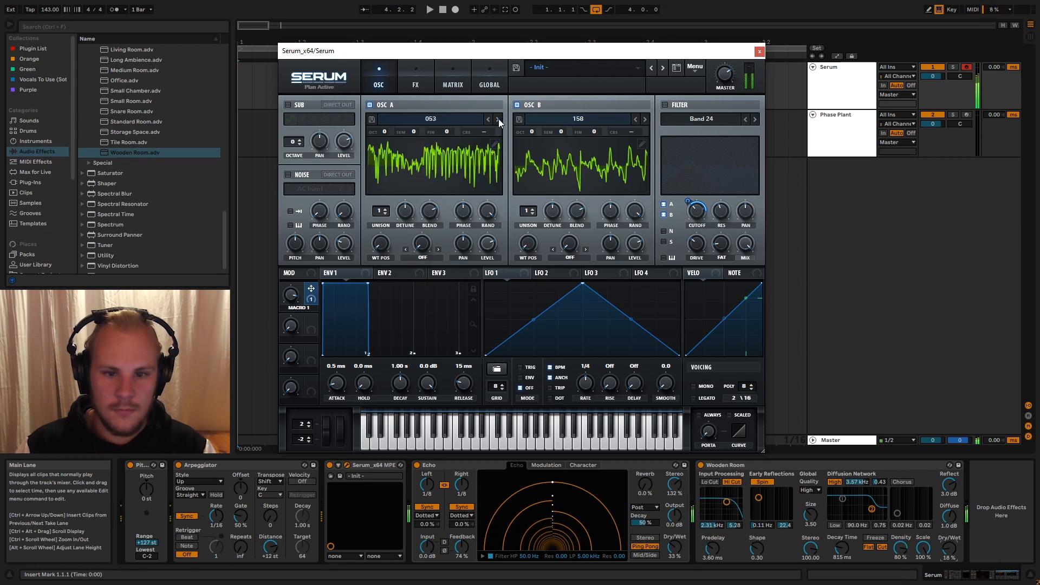
{"action": "left_click", "coordinate": [498, 119]}
{"action": "left_click", "coordinate": [499, 119]}
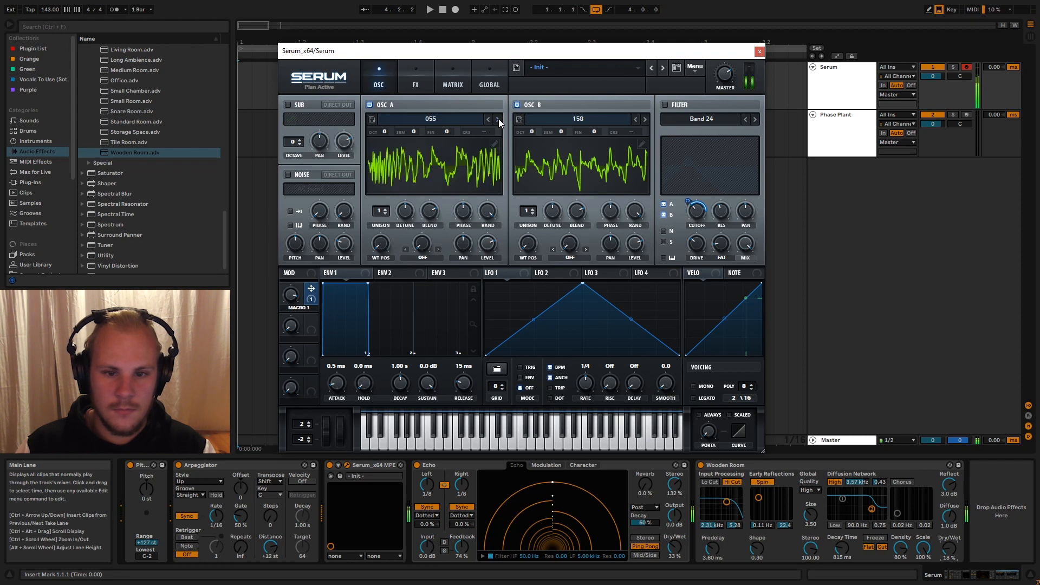
{"action": "left_click", "coordinate": [499, 119]}
{"action": "left_click", "coordinate": [498, 119]}
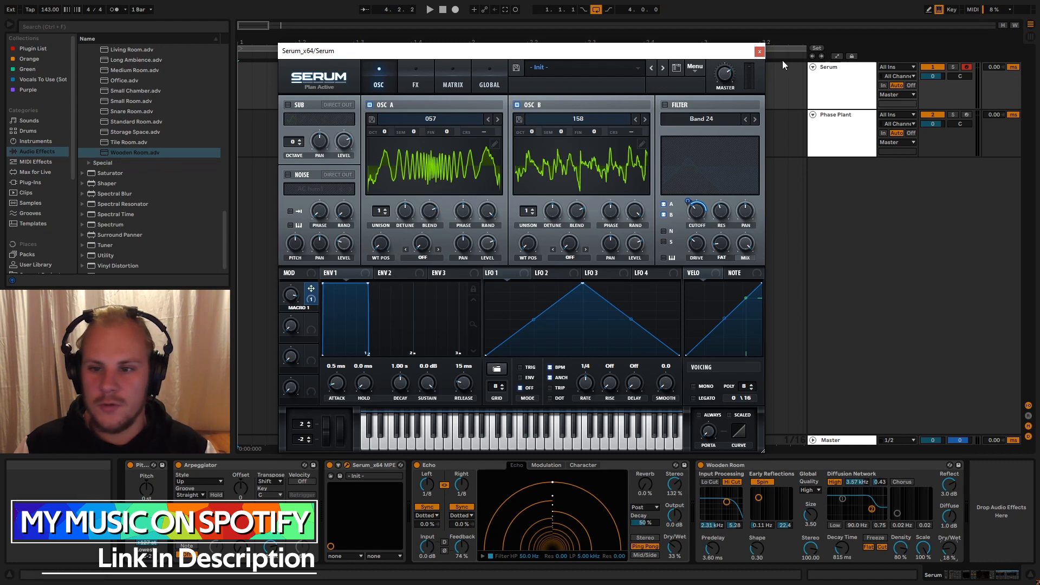
- Close Serum, open Phase Plant on its own track and add a Wavetable generator
{"action": "left_click", "coordinate": [760, 52]}
{"action": "left_click", "coordinate": [801, 118]}
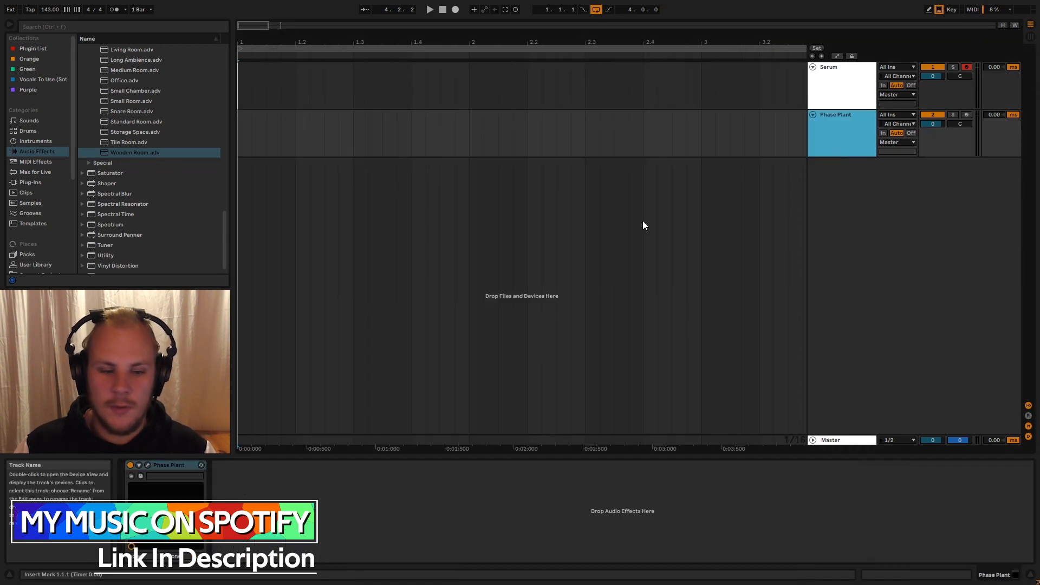
{"action": "left_click", "coordinate": [150, 466]}
{"action": "left_click", "coordinate": [430, 128]}
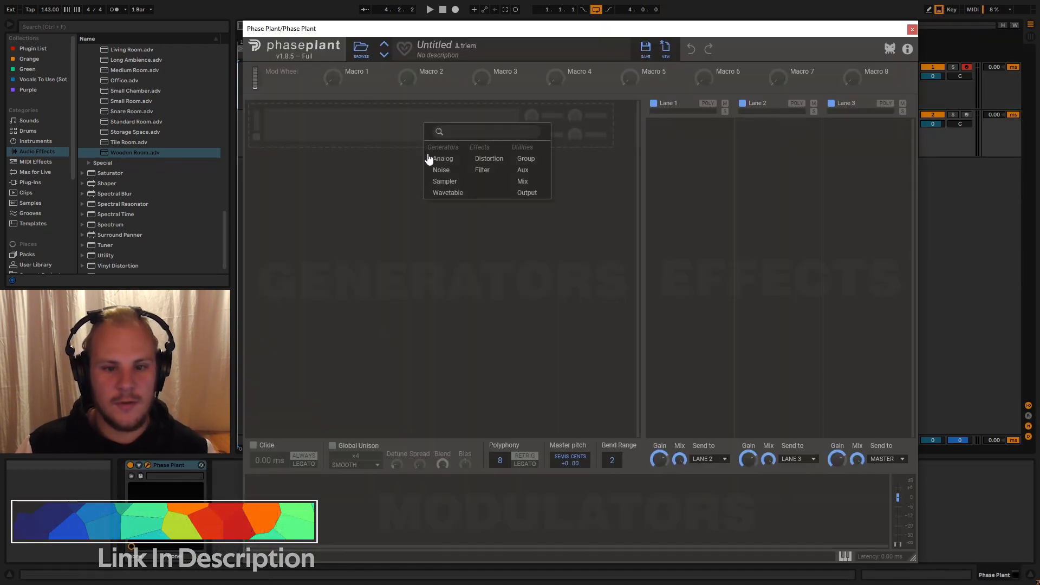
{"action": "left_click", "coordinate": [449, 193]}
- Load wavetable 038 from the Projektor Tones Pack Part 1 folder of the Serum tables into the Wavetable generator
{"action": "left_click", "coordinate": [485, 162]}
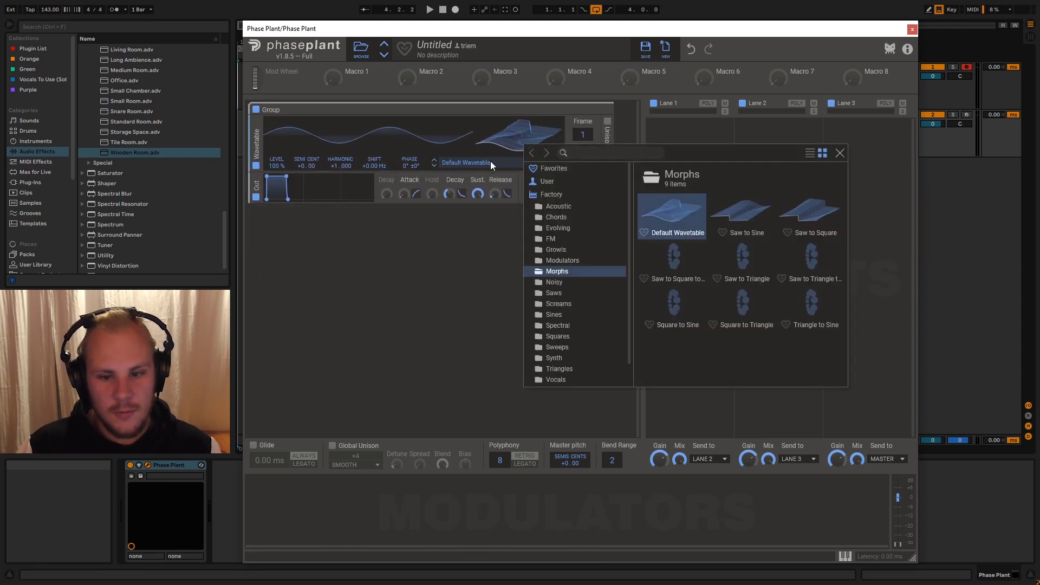
{"action": "scroll", "coordinate": [548, 327], "scroll_direction": "down", "scroll_amount": 1}
{"action": "left_click", "coordinate": [547, 367]}
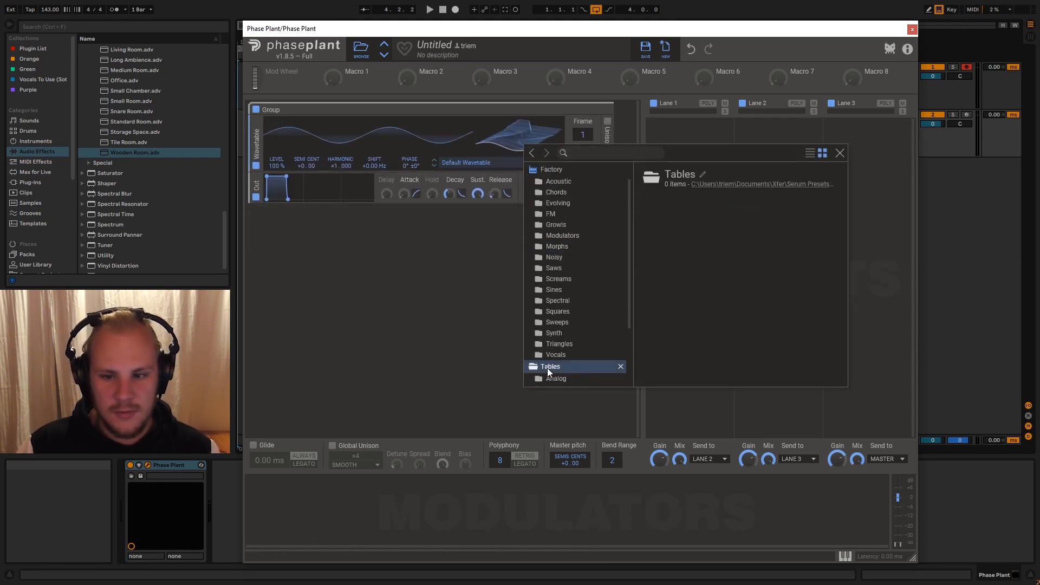
{"action": "scroll", "coordinate": [550, 333], "scroll_direction": "down", "scroll_amount": 2}
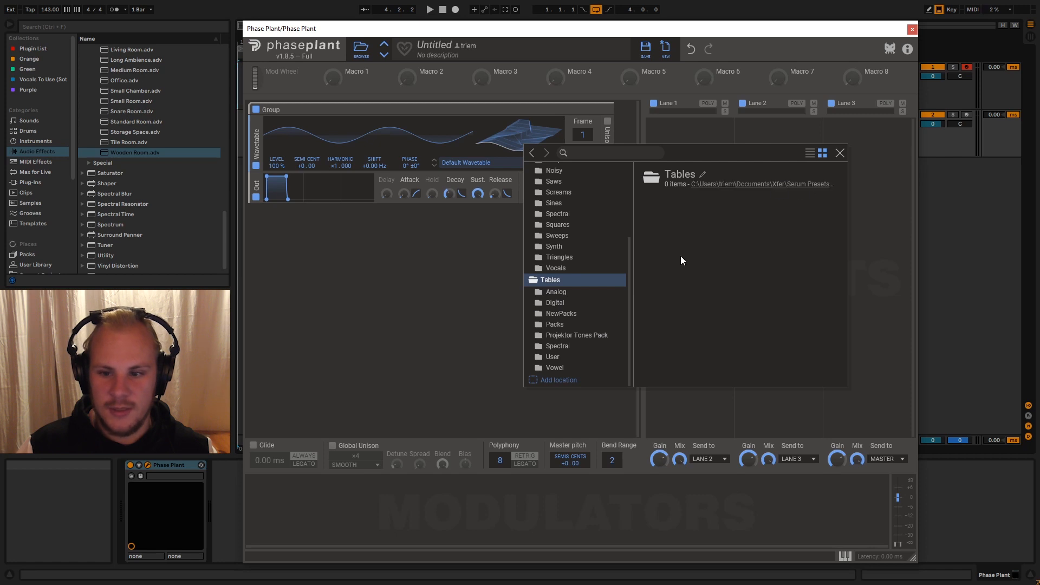
{"action": "left_click", "coordinate": [581, 334]}
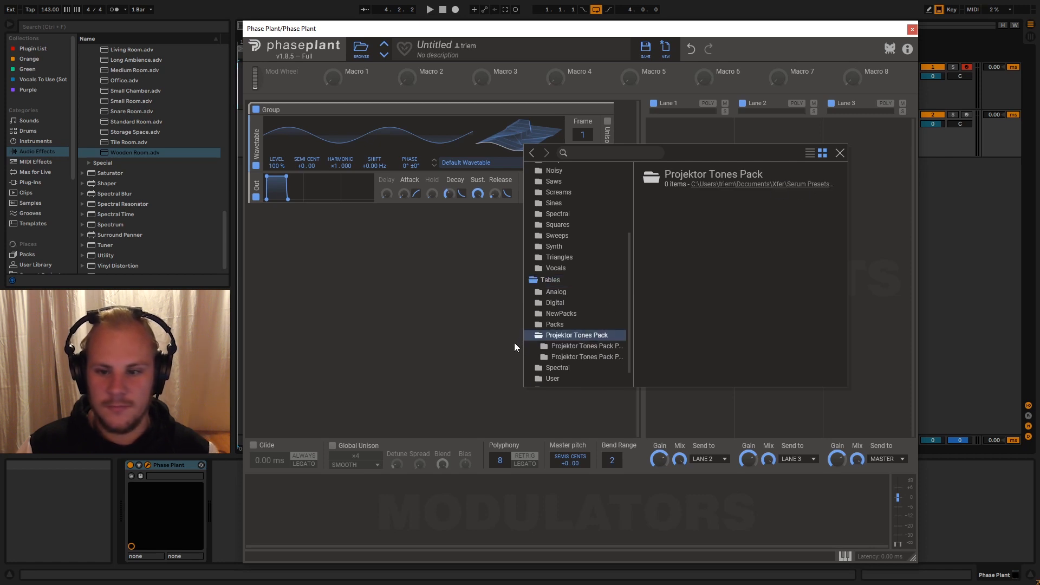
{"action": "left_click", "coordinate": [572, 347]}
{"action": "scroll", "coordinate": [724, 261], "scroll_direction": "down", "scroll_amount": 5}
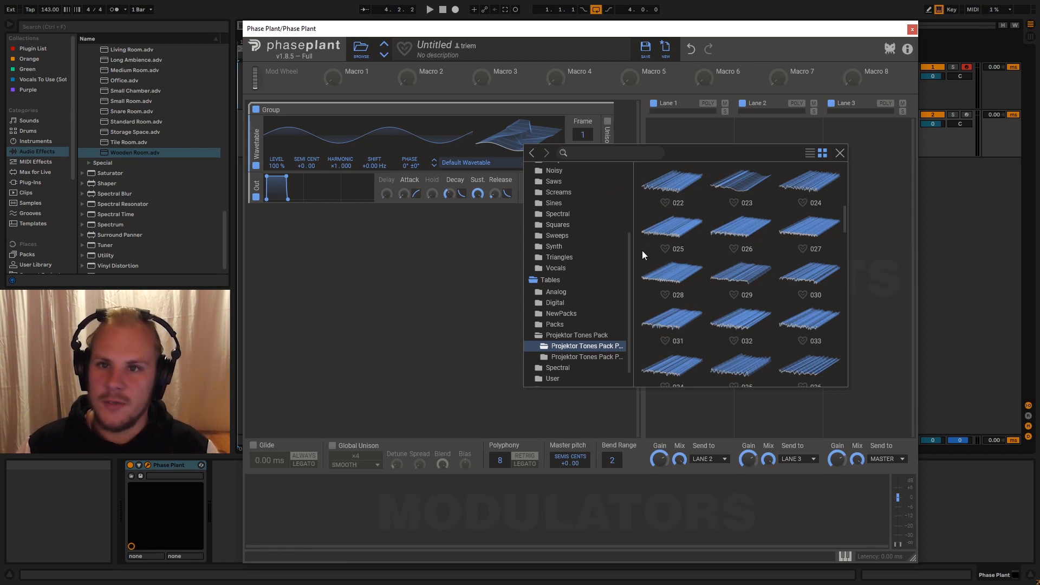
{"action": "scroll", "coordinate": [685, 221], "scroll_direction": "down", "scroll_amount": 4}
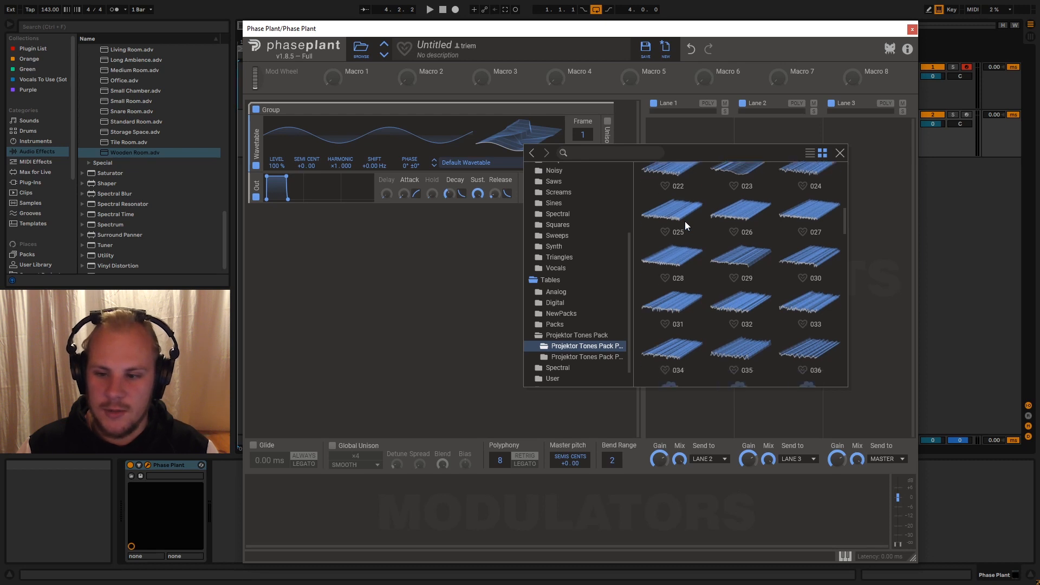
{"action": "double_click", "coordinate": [732, 230]}
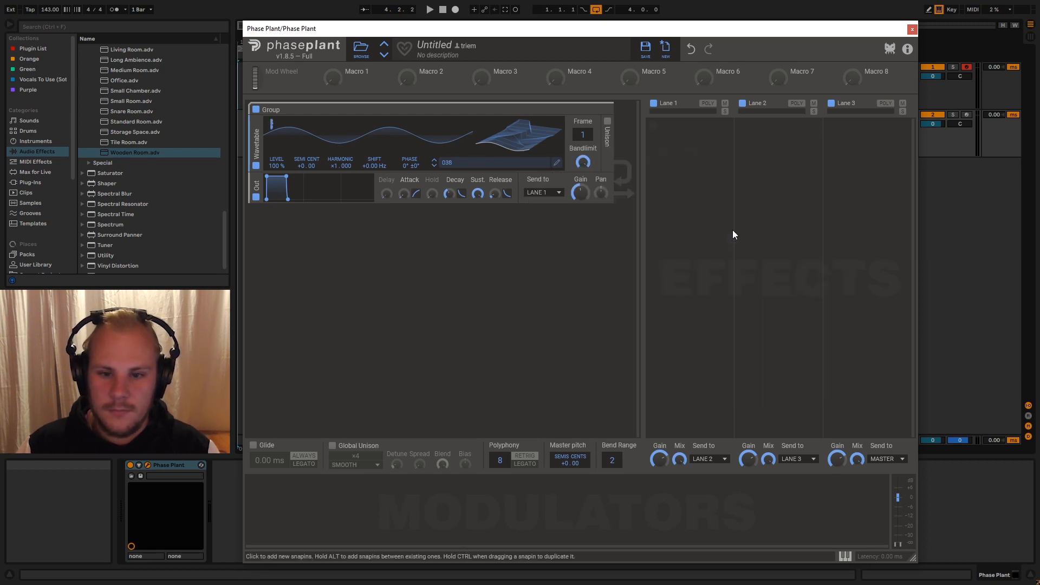
- Advance the Wavetable generator to wavetable 043
{"action": "left_click", "coordinate": [434, 167]}
{"action": "left_click", "coordinate": [434, 167]}
{"action": "left_click", "coordinate": [435, 166]}
{"action": "left_click", "coordinate": [436, 167]}
{"action": "left_click", "coordinate": [434, 167]}
- Duplicate the Wavetable generator twice within the group and advance the lowest copy to wavetable 071
{"action": "left_click_drag", "start_coordinate": [255, 147], "coordinate": [258, 261]}
{"action": "left_click", "coordinate": [434, 281]}
{"action": "left_click", "coordinate": [434, 280]}
{"action": "left_click", "coordinate": [434, 281]}
{"action": "left_click", "coordinate": [433, 281]}
{"action": "left_click", "coordinate": [433, 281]}
{"action": "left_click", "coordinate": [434, 281]}
{"action": "left_click", "coordinate": [434, 281]}
{"action": "left_click", "coordinate": [433, 281]}
{"action": "left_click", "coordinate": [434, 281]}
{"action": "left_click", "coordinate": [434, 280]}
{"action": "left_click", "coordinate": [434, 281]}
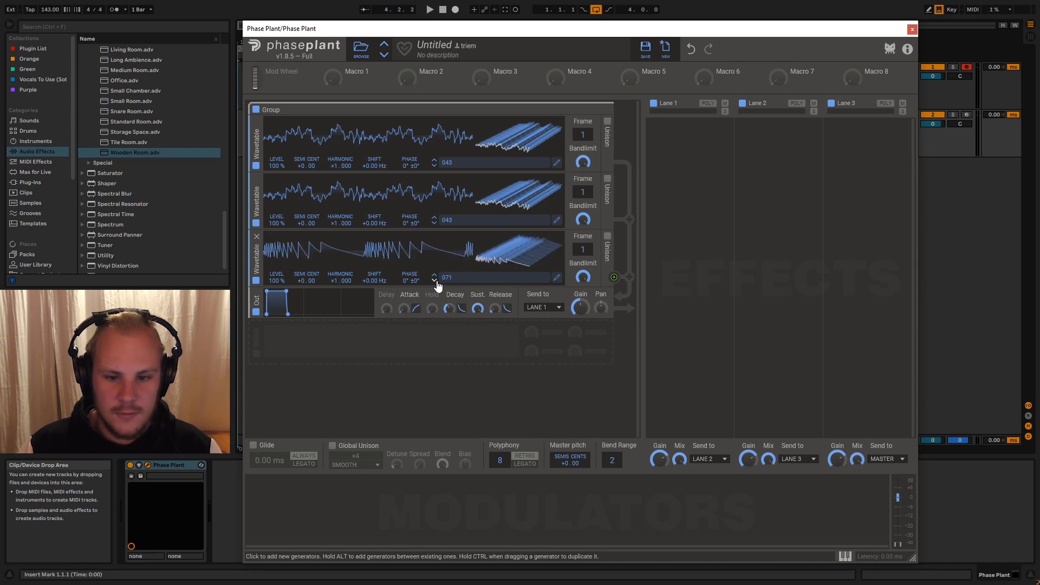
- Advance the middle Wavetable generator to wavetable 063
{"action": "left_click", "coordinate": [434, 223]}
{"action": "left_click", "coordinate": [433, 223]}
{"action": "left_click", "coordinate": [433, 223]}
{"action": "left_click", "coordinate": [434, 223]}
{"action": "left_click", "coordinate": [433, 224]}
{"action": "left_click", "coordinate": [434, 224]}
{"action": "left_click", "coordinate": [434, 224]}
{"action": "left_click", "coordinate": [434, 223]}
{"action": "left_click", "coordinate": [434, 223]}
{"action": "left_click", "coordinate": [434, 223]}
{"action": "left_click", "coordinate": [433, 223]}
{"action": "left_click", "coordinate": [434, 223]}
{"action": "left_click", "coordinate": [433, 223]}
{"action": "left_click", "coordinate": [434, 224]}
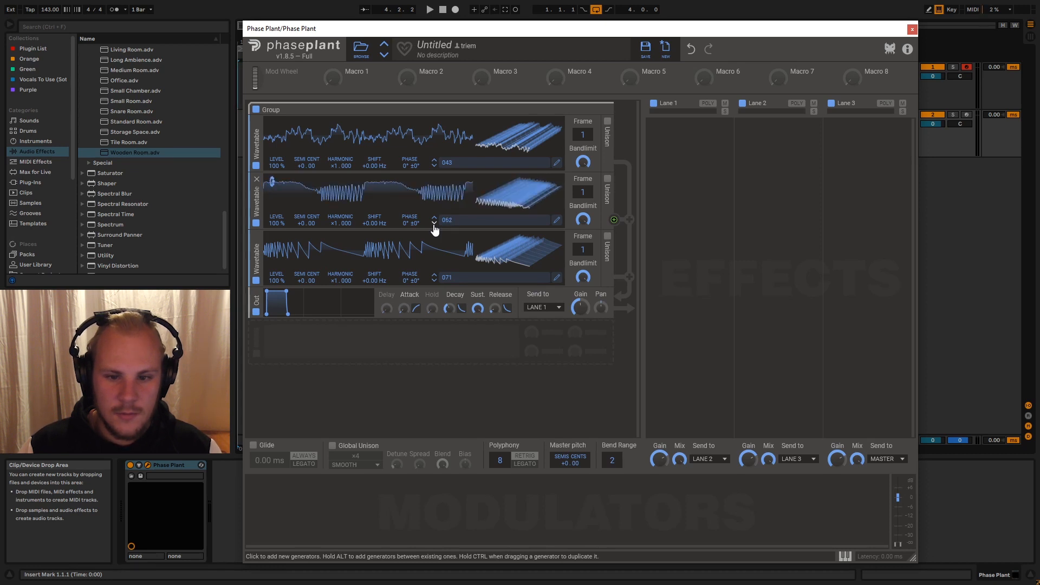
{"action": "left_click", "coordinate": [433, 224]}
{"action": "left_click", "coordinate": [434, 223]}
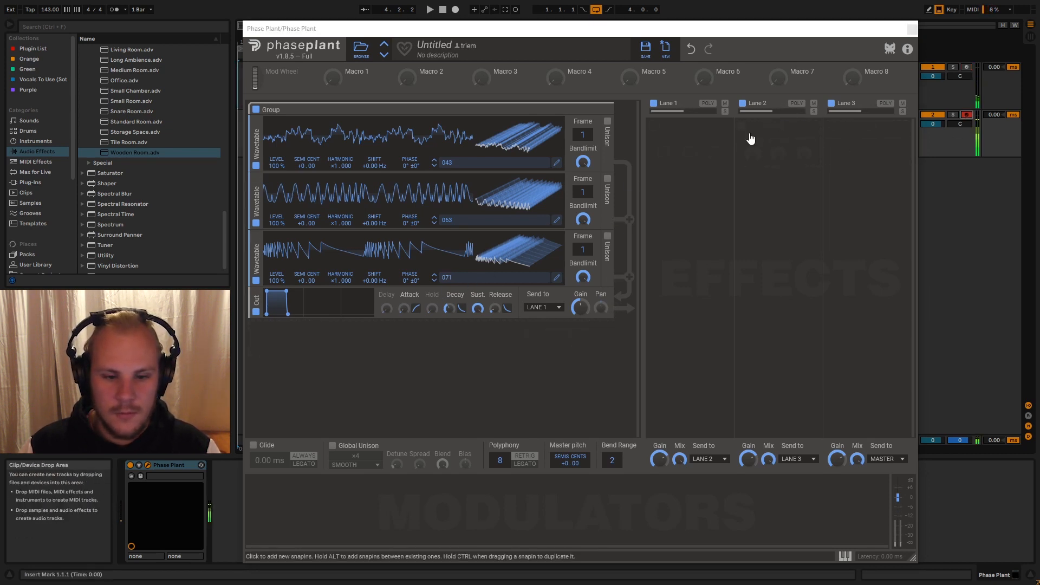
- Disable the middle Wavetable generator and set the levels to 94% on the top generator and 124% on the lowest one
{"action": "left_click", "coordinate": [256, 280]}
{"action": "left_click", "coordinate": [256, 280]}
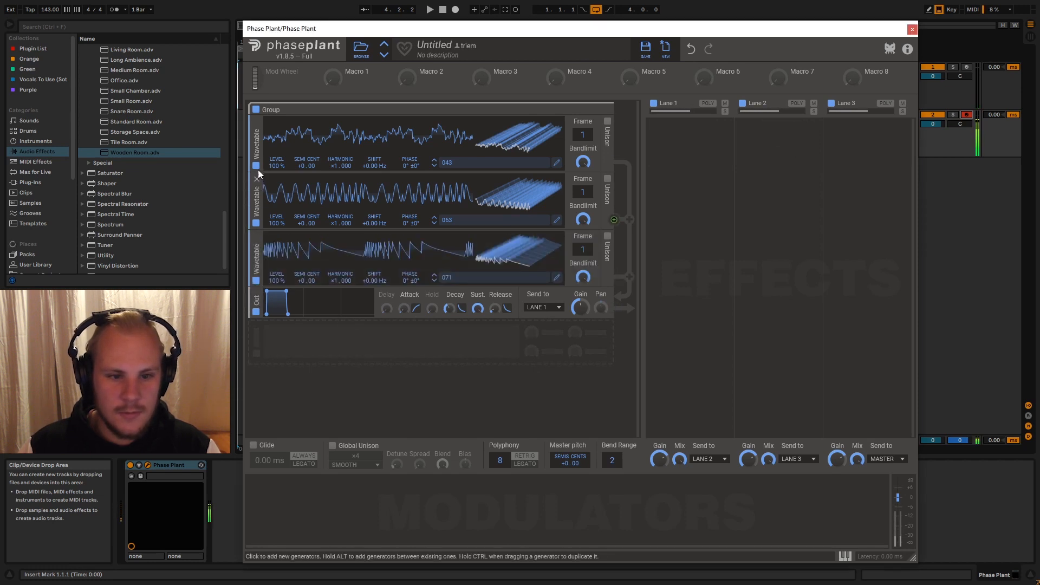
{"action": "left_click", "coordinate": [258, 164]}
{"action": "left_click", "coordinate": [257, 165]}
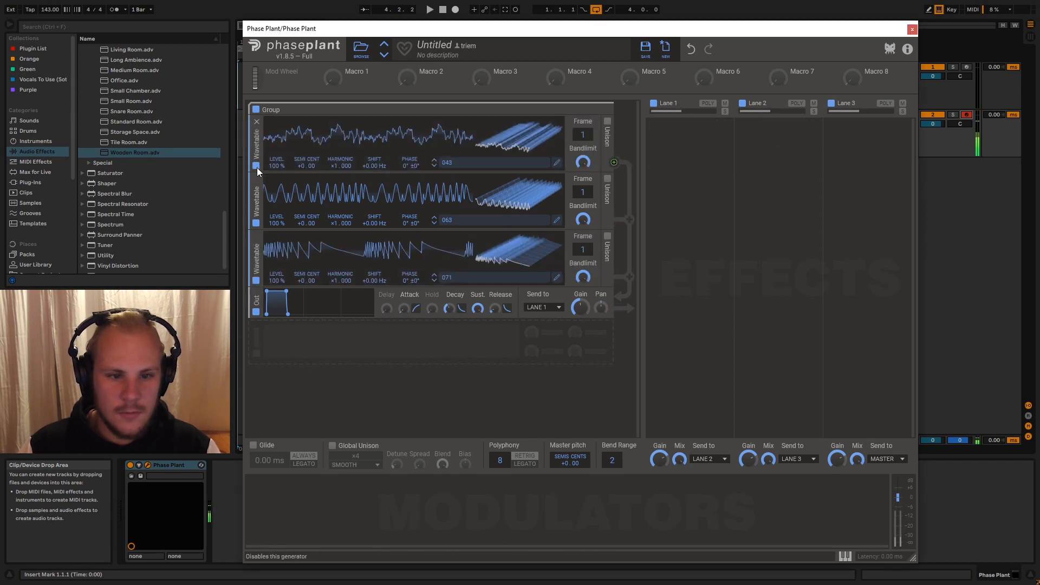
{"action": "left_click", "coordinate": [255, 223]}
{"action": "left_click", "coordinate": [255, 225]}
{"action": "left_click", "coordinate": [255, 224]}
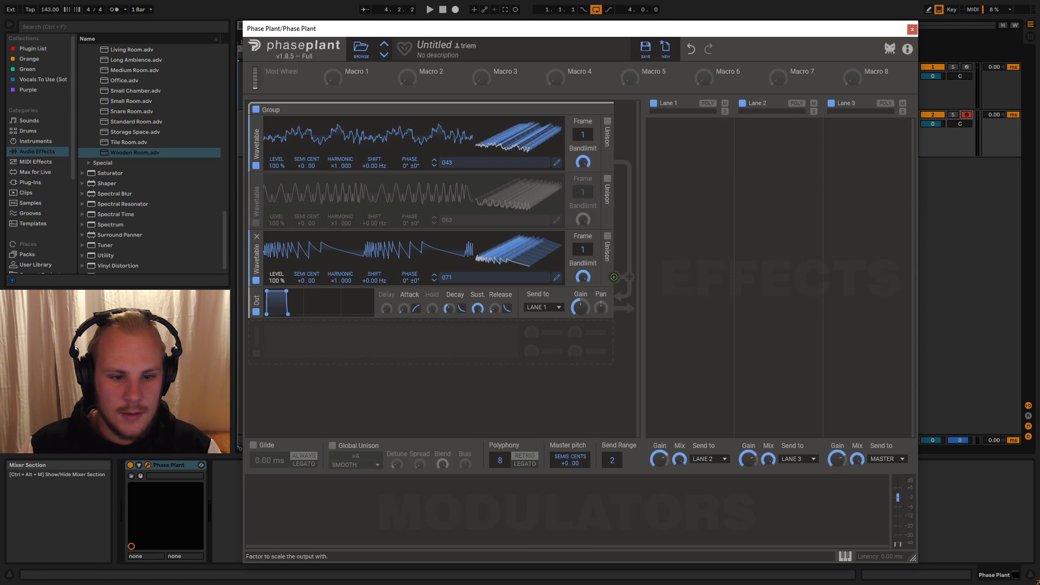
{"action": "left_click_drag", "start_coordinate": [279, 162], "coordinate": [279, 170]}
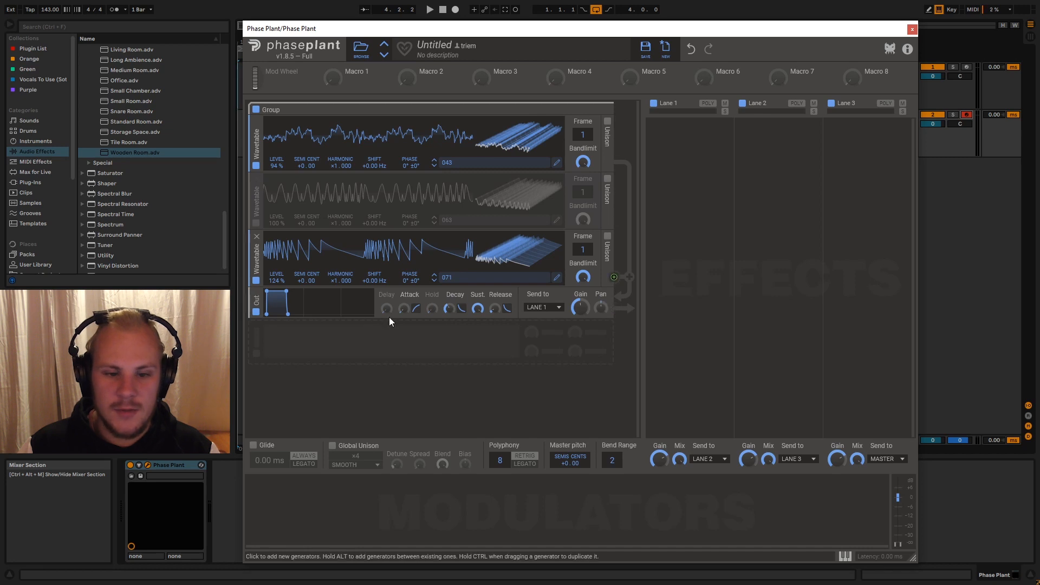
- Add a Mix module and place it in the group between the lowest Wavetable generator and the output
{"action": "left_click", "coordinate": [384, 345]}
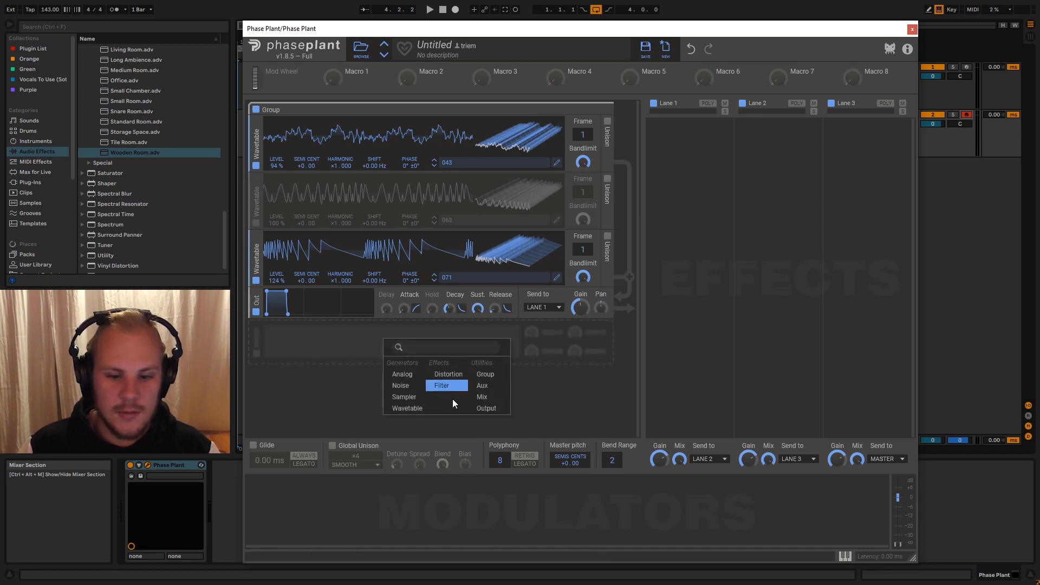
{"action": "left_click", "coordinate": [481, 396]}
{"action": "left_click_drag", "start_coordinate": [255, 335], "coordinate": [255, 302]}
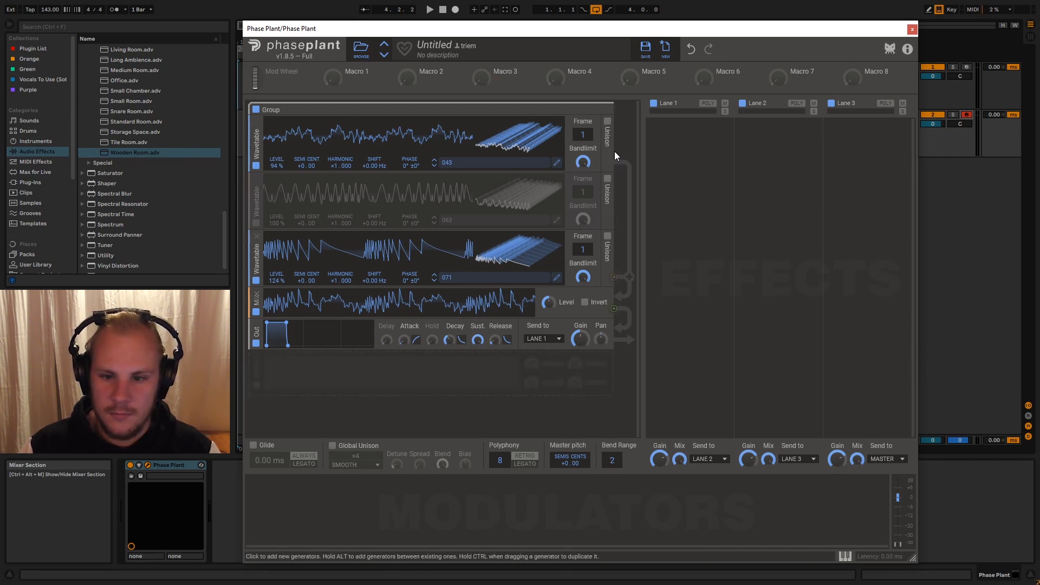
- Add a Distortion module and move it above the Mix module, directly below the lowest Wavetable generator
{"action": "left_click", "coordinate": [354, 397]}
{"action": "left_click", "coordinate": [295, 423]}
{"action": "left_click", "coordinate": [359, 384]}
{"action": "left_click", "coordinate": [425, 422]}
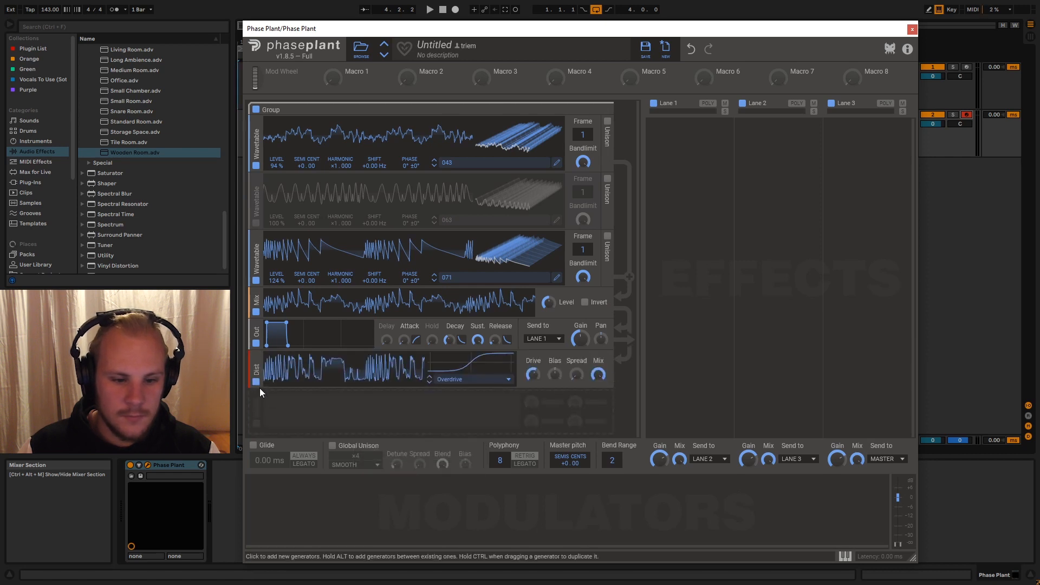
{"action": "left_click_drag", "start_coordinate": [256, 369], "coordinate": [257, 307]}
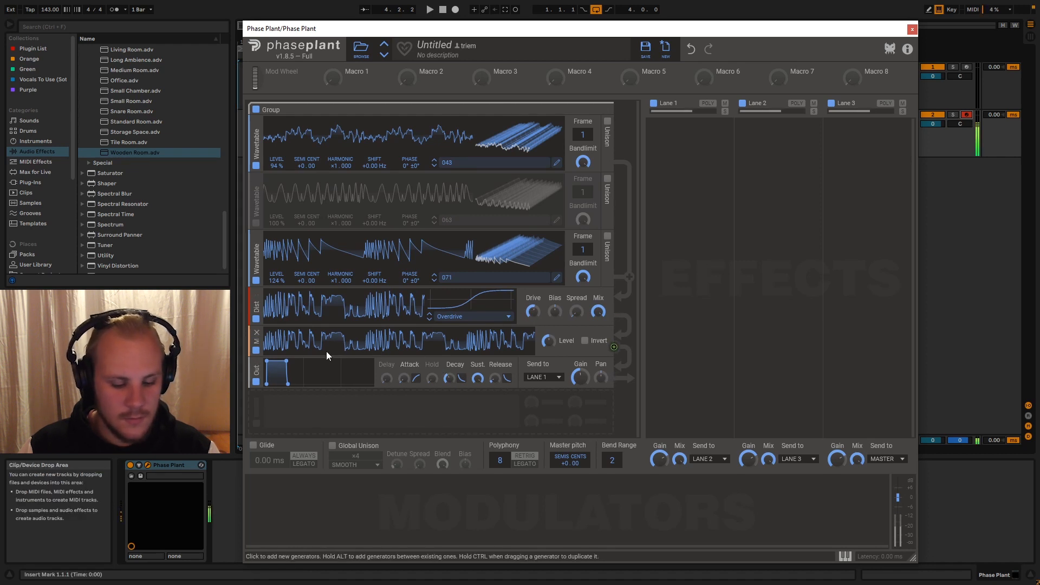
- Insert a Filter between the Distortion and Mix modules, set to band-pass with a raised Q
{"action": "left_click", "coordinate": [355, 406]}
{"action": "left_click", "coordinate": [419, 432]}
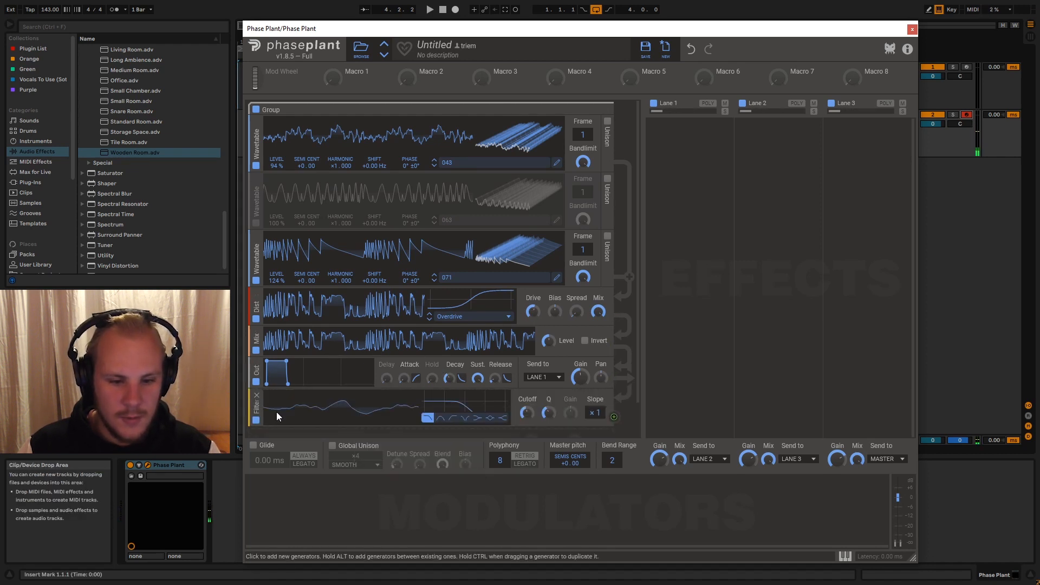
{"action": "left_click_drag", "start_coordinate": [254, 413], "coordinate": [258, 359]}
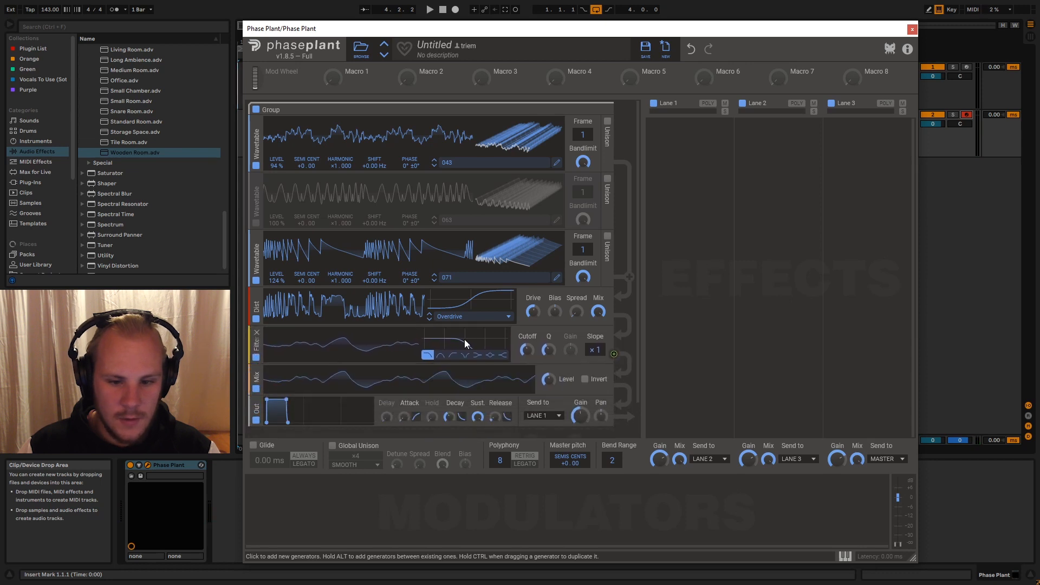
{"action": "left_click", "coordinate": [441, 356]}
{"action": "left_click_drag", "start_coordinate": [549, 350], "coordinate": [527, 362]}
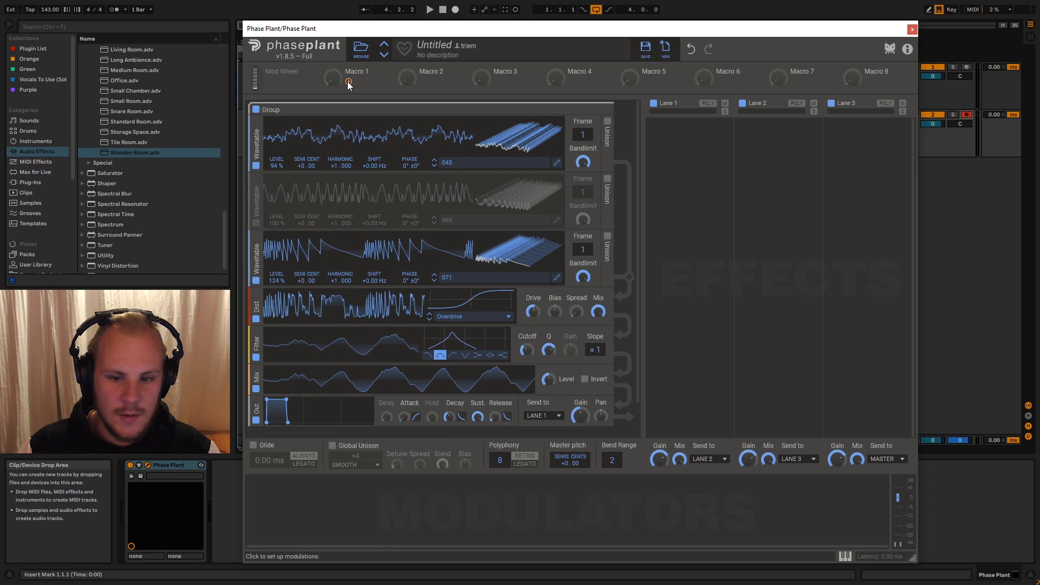
- Assign Macro 1 to modulate the Filter's cutoff and sweep the macro to audition it
{"action": "left_click_drag", "start_coordinate": [348, 82], "coordinate": [527, 359]}
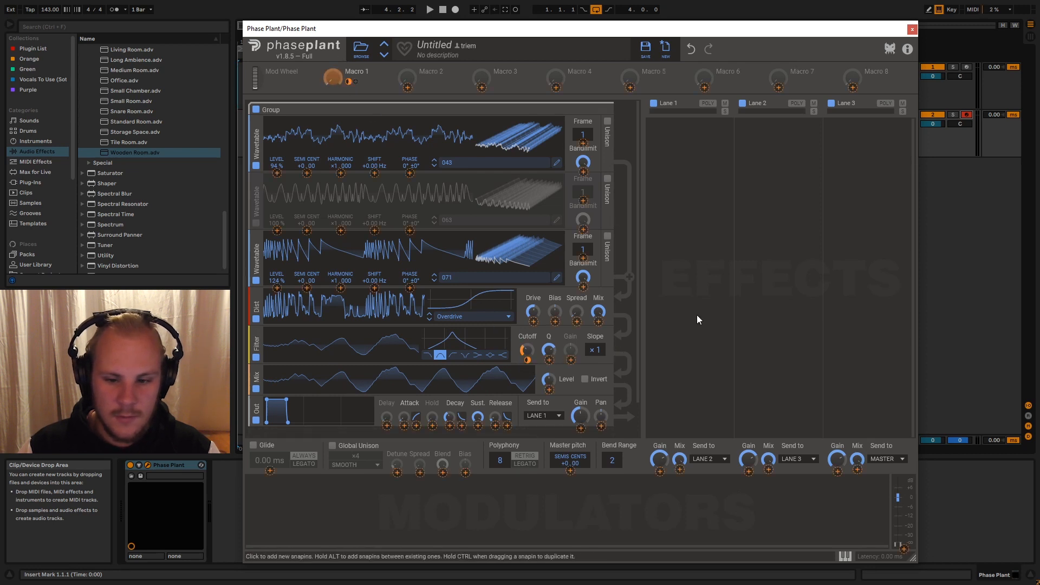
{"action": "left_click", "coordinate": [646, 336]}
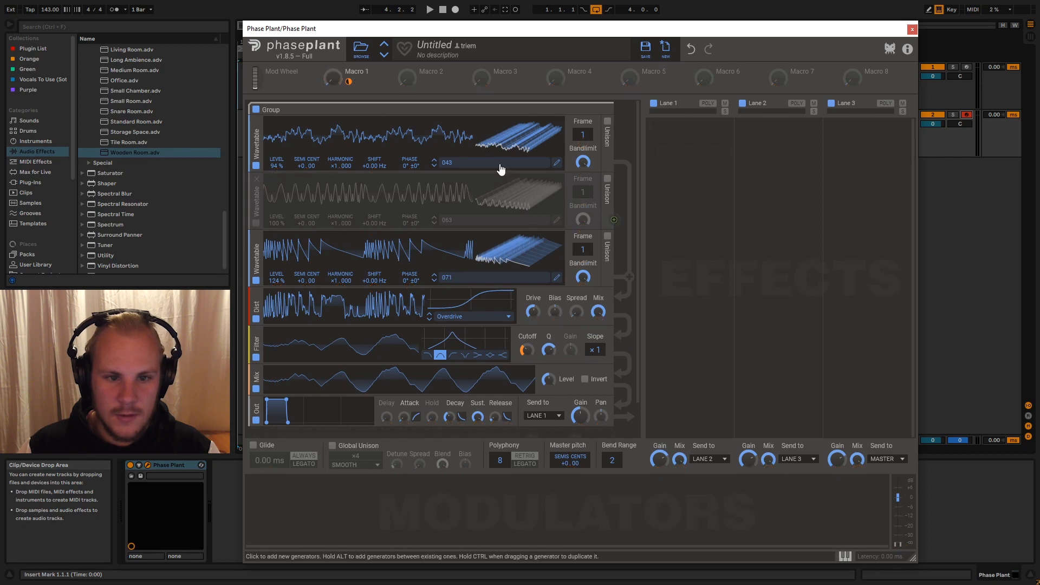
{"action": "left_click_drag", "start_coordinate": [333, 78], "coordinate": [333, 21]}
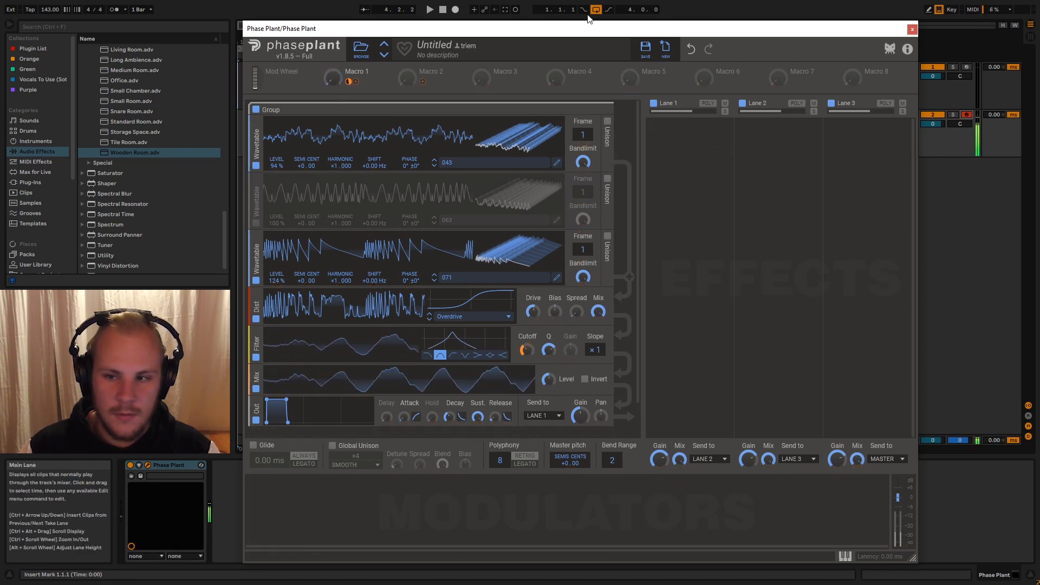
- Close the Phase Plant window and copy the Arpeggiator from the Serum track to in front of Phase Plant
{"action": "left_click", "coordinate": [912, 29]}
{"action": "left_click", "coordinate": [842, 82]}
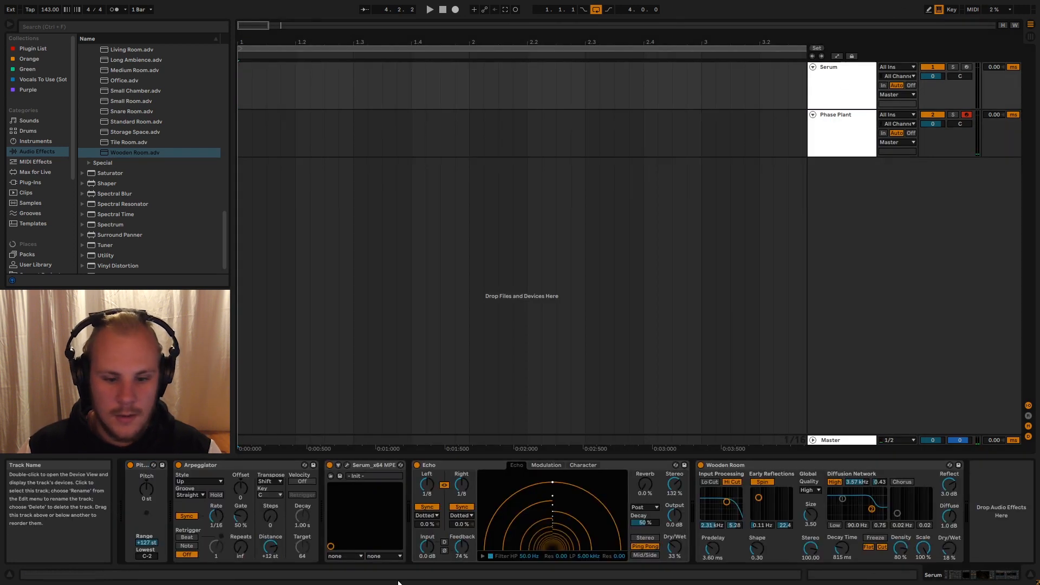
{"action": "left_click", "coordinate": [829, 135]}
{"action": "left_click", "coordinate": [363, 488]}
{"action": "left_click", "coordinate": [179, 463]}
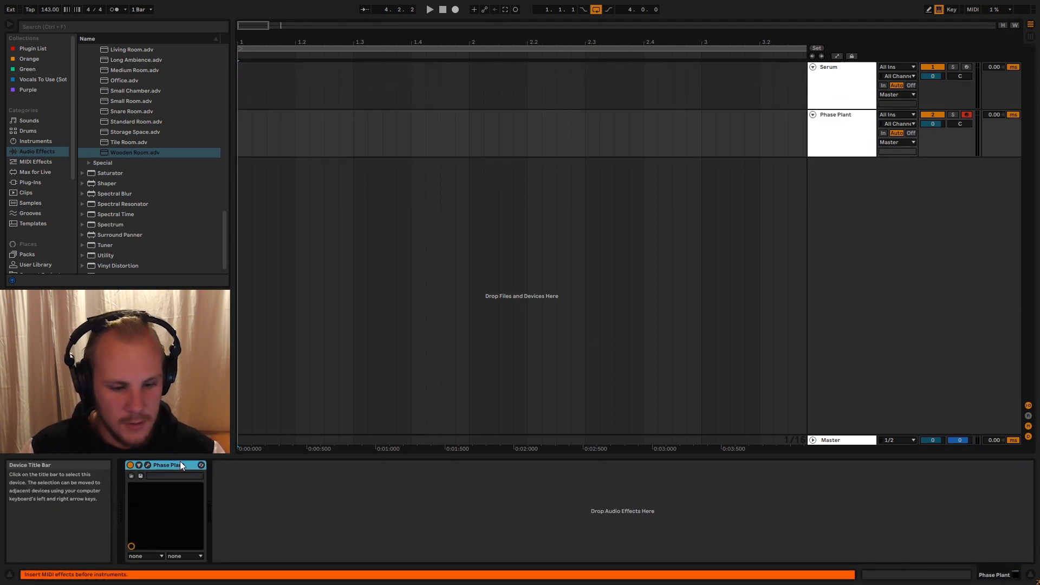
{"action": "key", "text": "ctrl+v"}
{"action": "left_click", "coordinate": [837, 139]}
- Copy the Echo and Wooden Room reverb from the Serum track to after Phase Plant on its track
{"action": "left_click", "coordinate": [835, 75]}
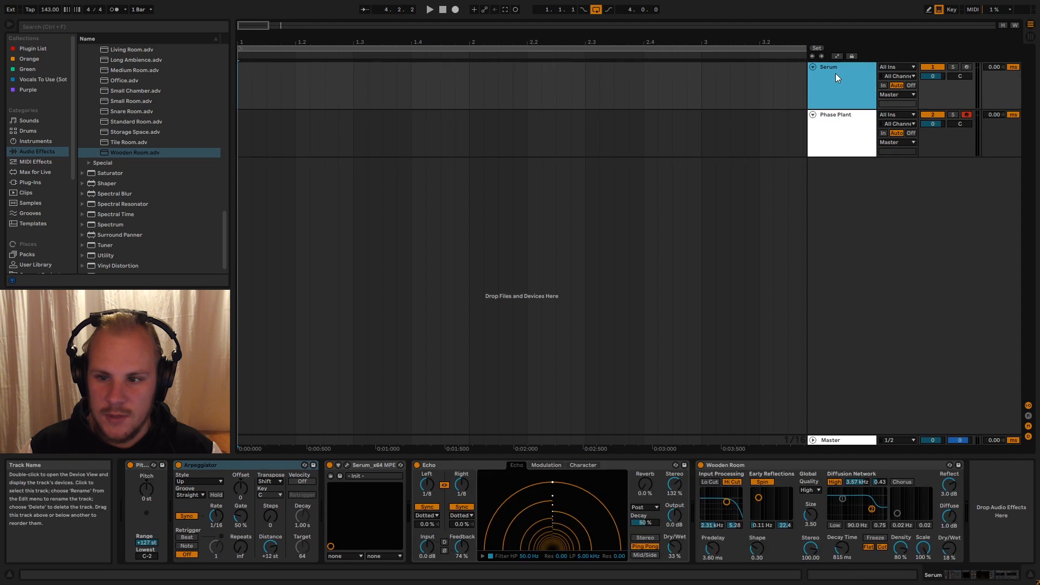
{"action": "left_click", "coordinate": [475, 465]}
{"action": "left_click", "coordinate": [714, 466], "text": "shift"}
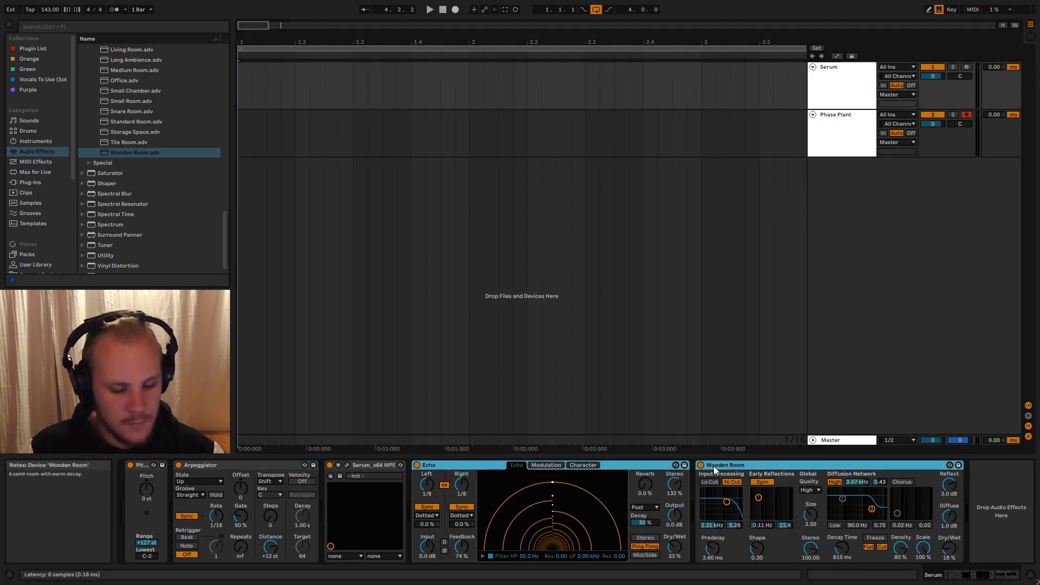
{"action": "left_click", "coordinate": [834, 138]}
{"action": "left_click", "coordinate": [652, 528]}
{"action": "key", "text": "ctrl+v"}
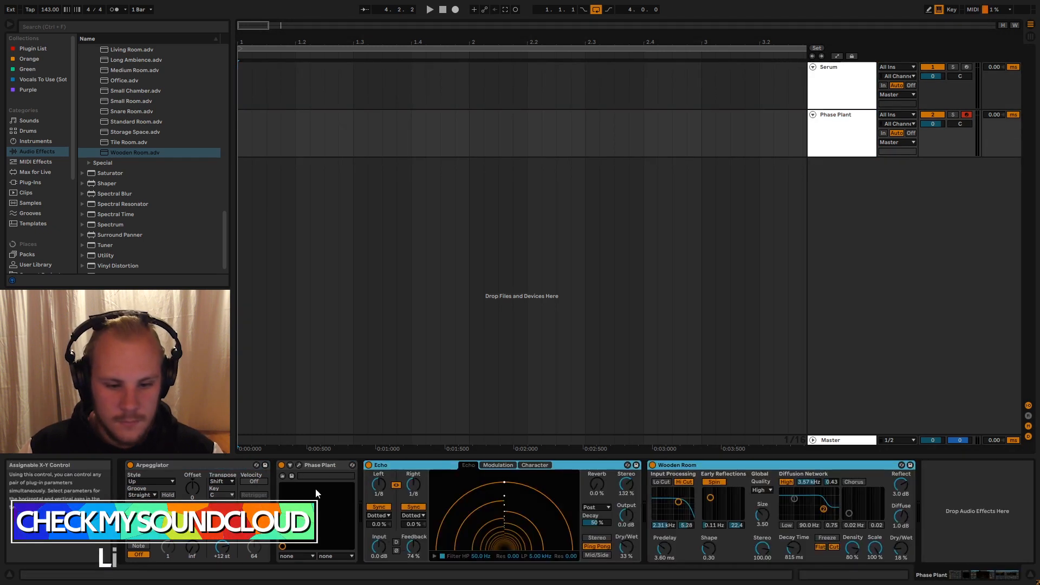
- Reopen the Phase Plant window, raise Macro 1 and lower the Filter's Q
{"action": "left_click", "coordinate": [298, 465]}
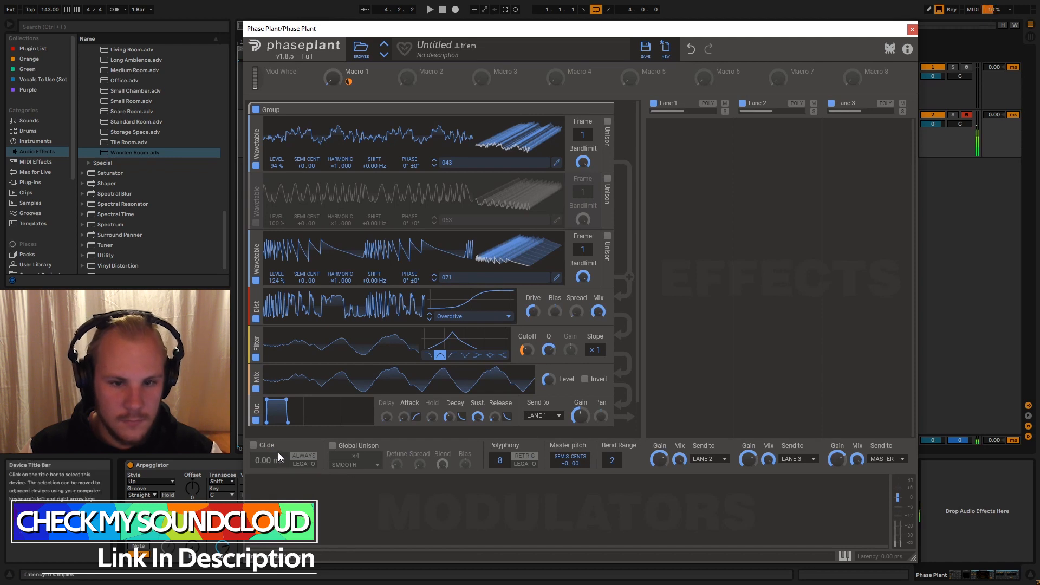
{"action": "mouse_move", "coordinate": [332, 77]}
{"action": "left_mouse_down"}
{"action": "mouse_move", "coordinate": [332, 49]}
{"action": "mouse_move", "coordinate": [332, 70]}
{"action": "left_mouse_up"}
{"action": "left_click_drag", "start_coordinate": [549, 350], "coordinate": [548, 352]}
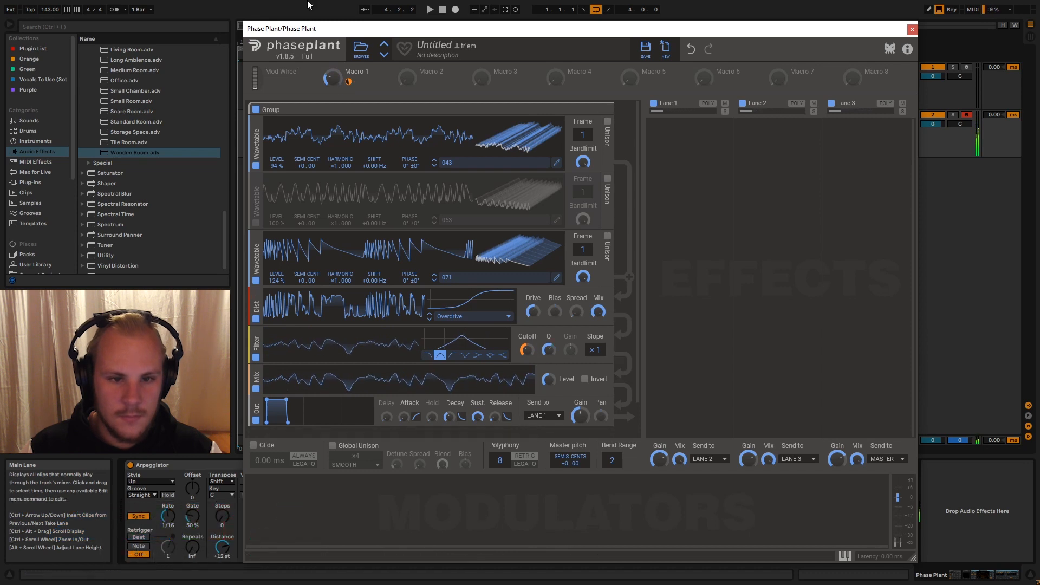
{"action": "left_click_drag", "start_coordinate": [334, 82], "coordinate": [334, 59]}
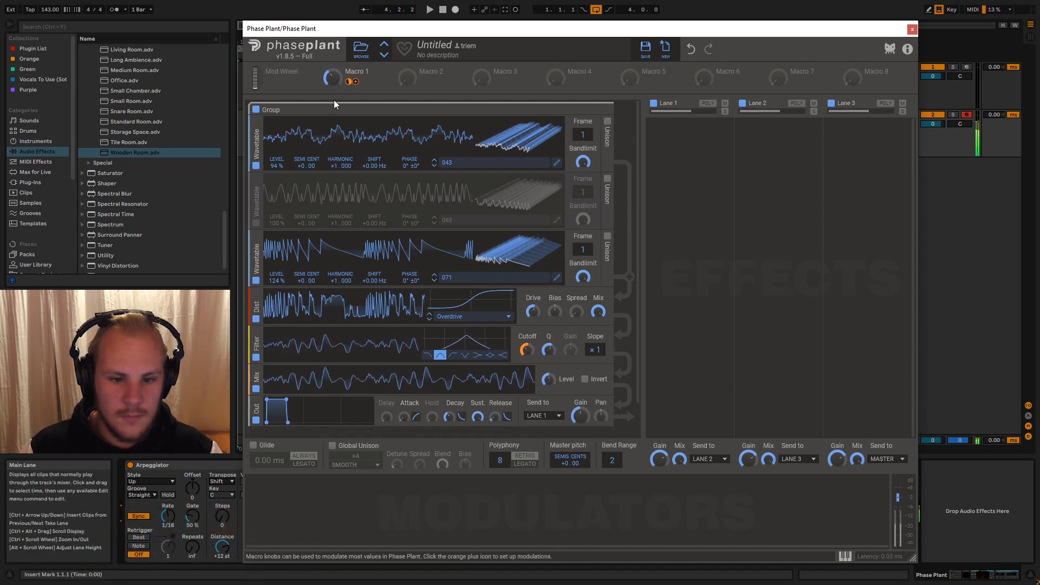
- Advance the top Wavetable generator to wavetable 077
{"action": "left_click", "coordinate": [435, 165]}
{"action": "left_click", "coordinate": [435, 166]}
{"action": "left_click", "coordinate": [434, 166]}
{"action": "left_click", "coordinate": [434, 165]}
{"action": "left_click", "coordinate": [435, 166]}
{"action": "left_click", "coordinate": [434, 166]}
{"action": "left_click", "coordinate": [434, 166]}
{"action": "left_click", "coordinate": [434, 166]}
{"action": "left_click", "coordinate": [434, 165]}
{"action": "left_click", "coordinate": [434, 166]}
{"action": "left_click", "coordinate": [434, 166]}
{"action": "left_click", "coordinate": [434, 165]}
{"action": "left_click", "coordinate": [434, 165]}
{"action": "left_click", "coordinate": [434, 166]}
{"action": "left_click", "coordinate": [434, 166]}
{"action": "left_click", "coordinate": [435, 166]}
{"action": "left_click", "coordinate": [435, 165]}
{"action": "left_click", "coordinate": [434, 166]}
{"action": "left_click", "coordinate": [434, 166]}
{"action": "left_click", "coordinate": [434, 166]}
{"action": "left_click", "coordinate": [434, 165]}
{"action": "left_click", "coordinate": [435, 166]}
{"action": "left_click", "coordinate": [435, 166]}
{"action": "left_click", "coordinate": [434, 165]}
{"action": "left_click", "coordinate": [435, 166]}
{"action": "left_click", "coordinate": [434, 166]}
{"action": "left_click", "coordinate": [434, 165]}
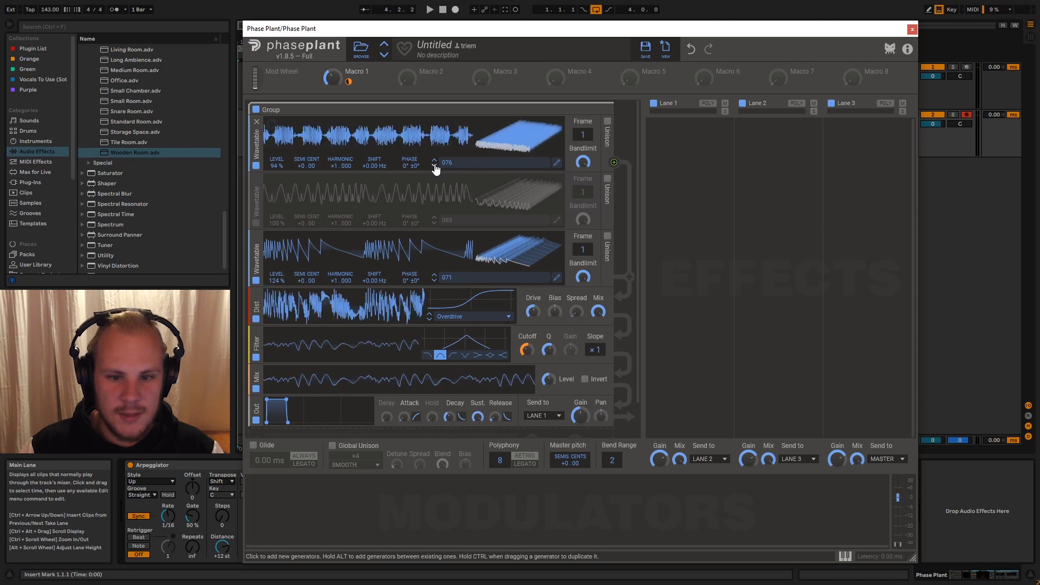
{"action": "left_click", "coordinate": [435, 166]}
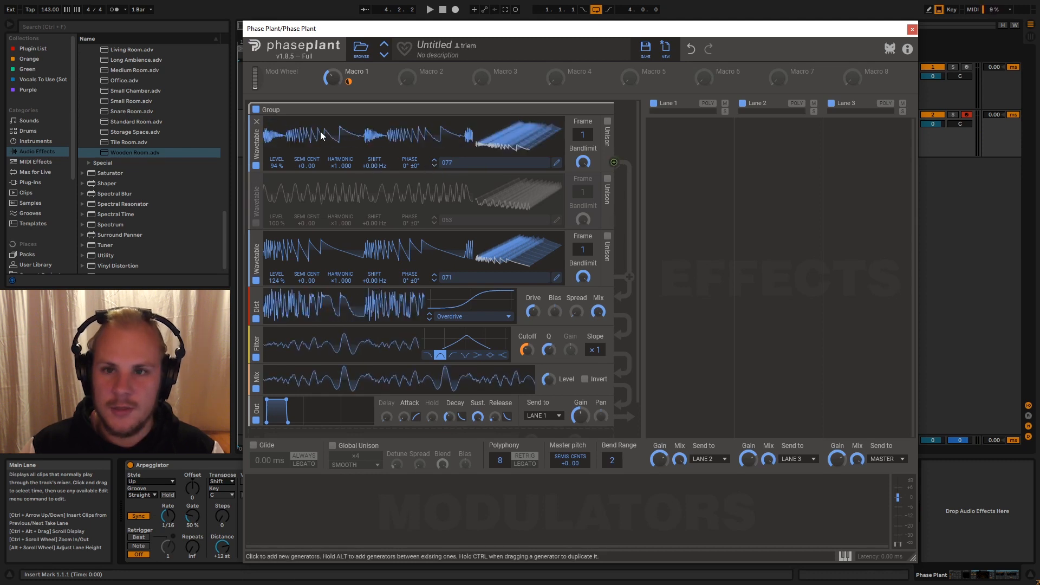
- Turn down Macro 1 and disable the lowest Wavetable generator along with the Distortion, Filter and Mix modules
{"action": "left_click_drag", "start_coordinate": [333, 81], "coordinate": [333, 116]}
{"action": "left_click", "coordinate": [256, 280]}
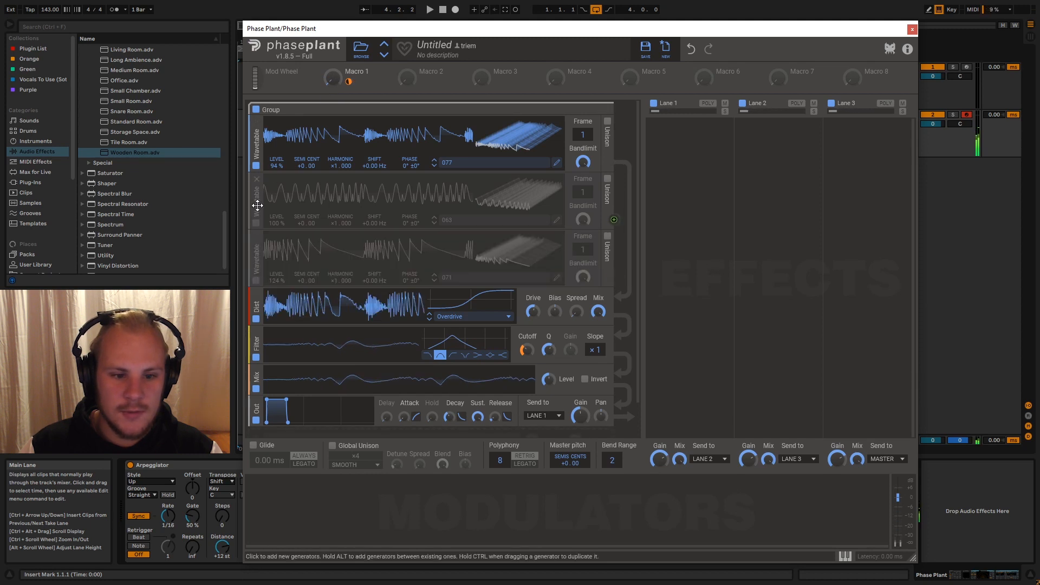
{"action": "left_click", "coordinate": [257, 318]}
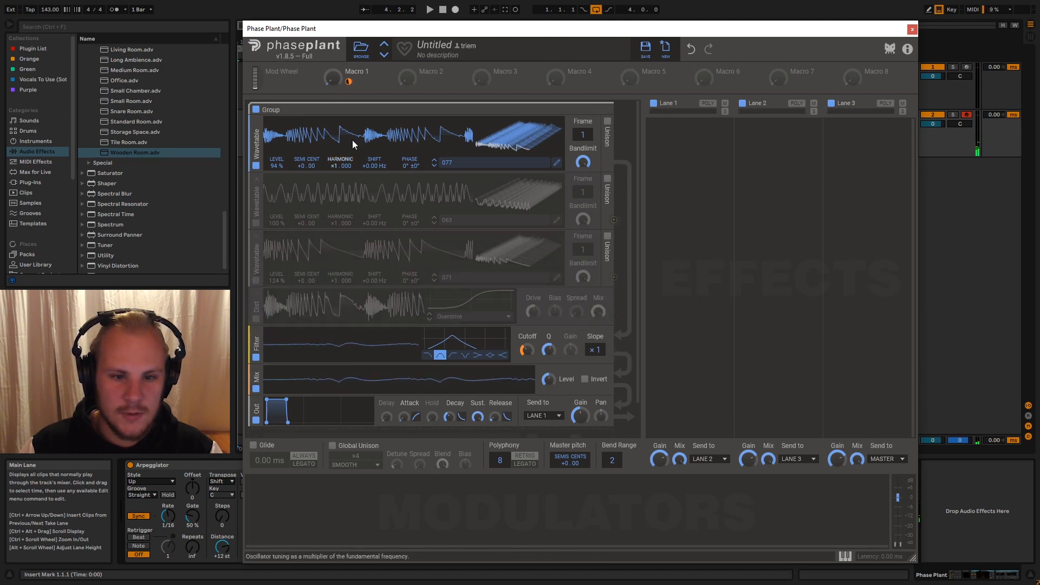
{"action": "left_click_drag", "start_coordinate": [333, 78], "coordinate": [333, 127]}
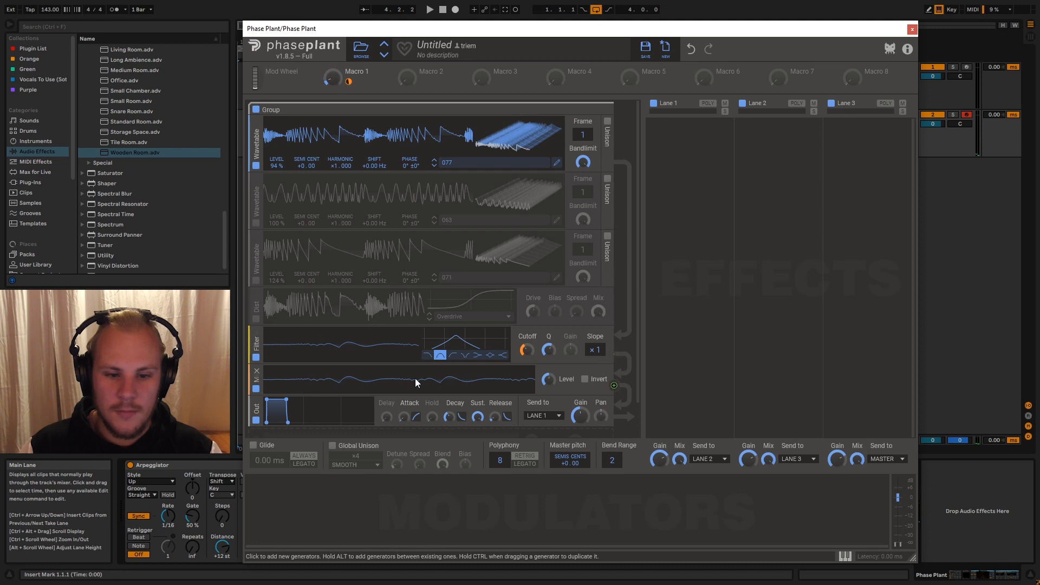
{"action": "left_click", "coordinate": [256, 358]}
{"action": "left_click", "coordinate": [256, 389]}
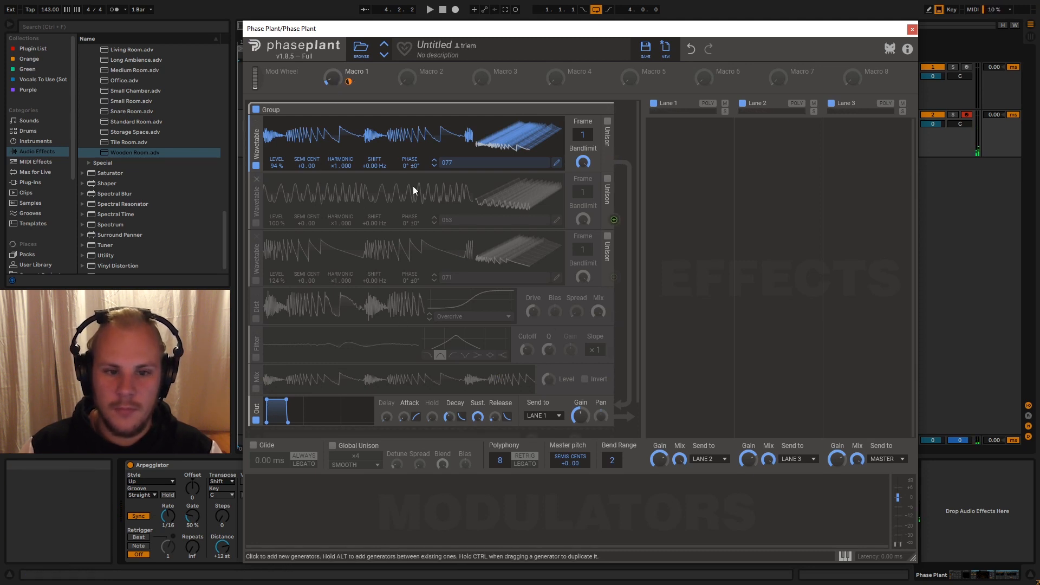
- Turn off the Arpeggiator on the Phase Plant track and shift the Phase Plant window slightly
{"action": "left_click", "coordinate": [178, 461]}
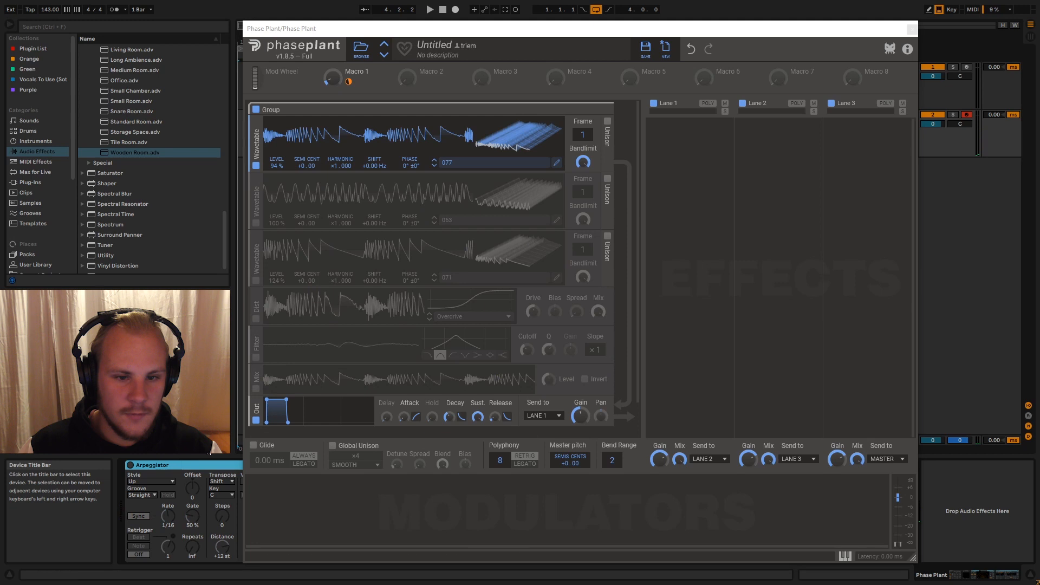
{"action": "left_click_drag", "start_coordinate": [320, 32], "coordinate": [324, 30]}
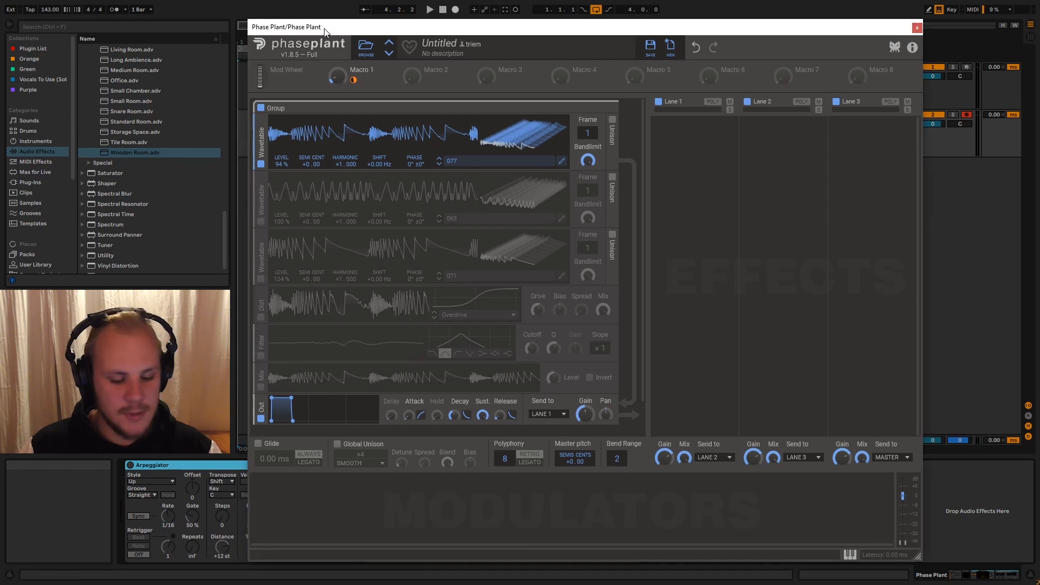